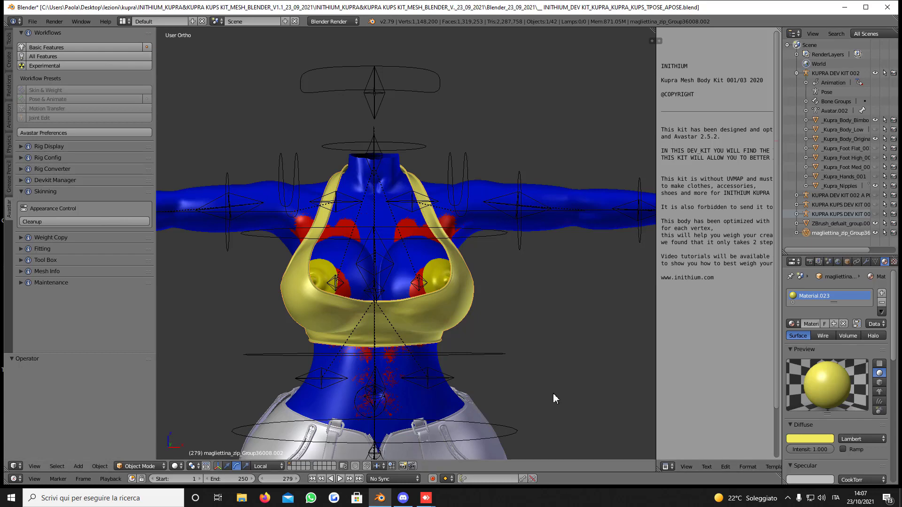
Step: Hide the blue body and the white shorts, keeping the red original body and the yellow top in view
middle_click_drag(554, 394, 554, 394)
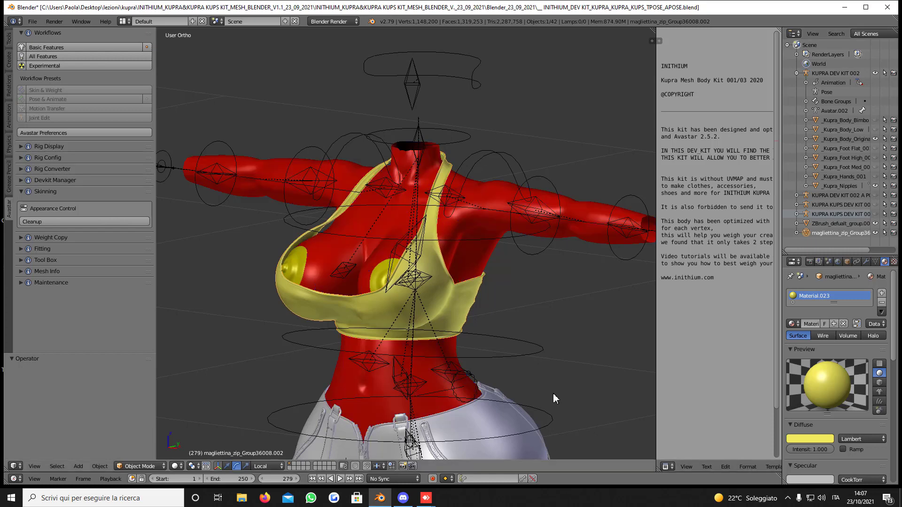
key("KP_1")
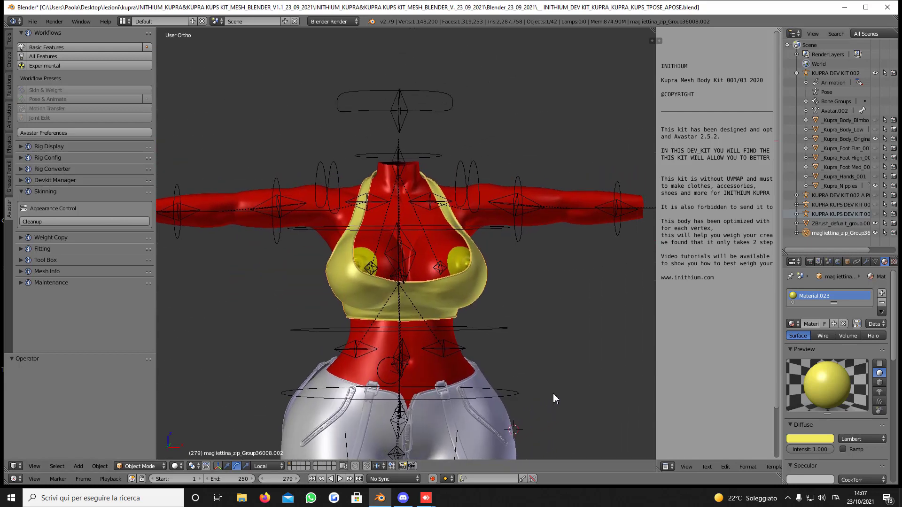
key("h")
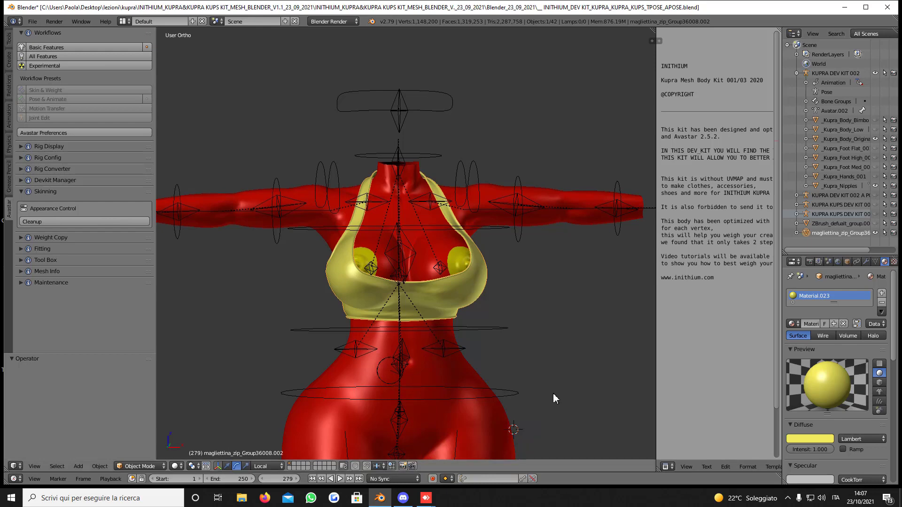
Step: Exclude _Kupra_Nipples from the weight sources and bind the yellow top to the armature using the Meshes strategy with _Kupra_Body_Original
right_click(555, 398)
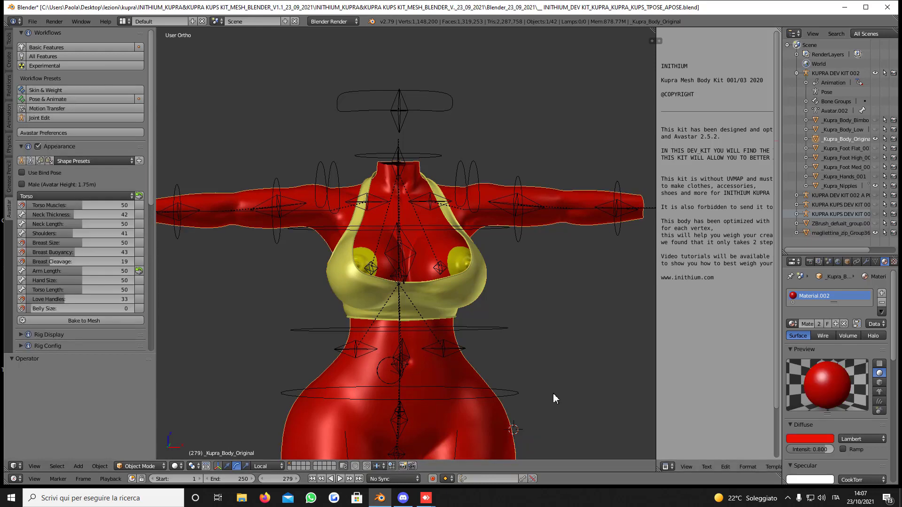
right_click(554, 398, "shift")
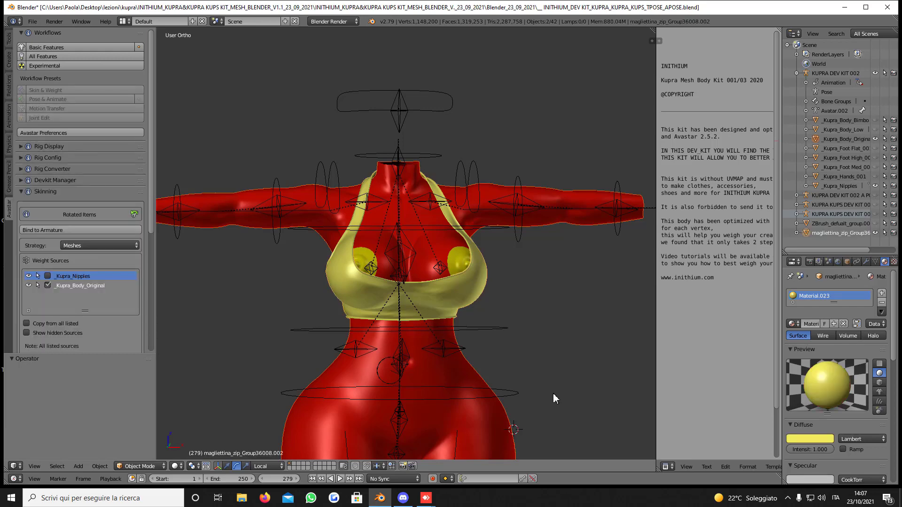
left_click(28, 276)
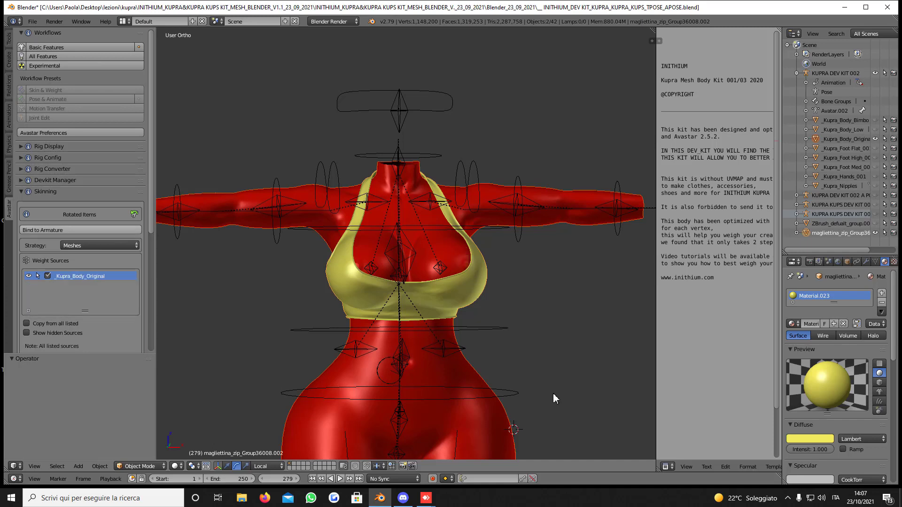
left_click(132, 215)
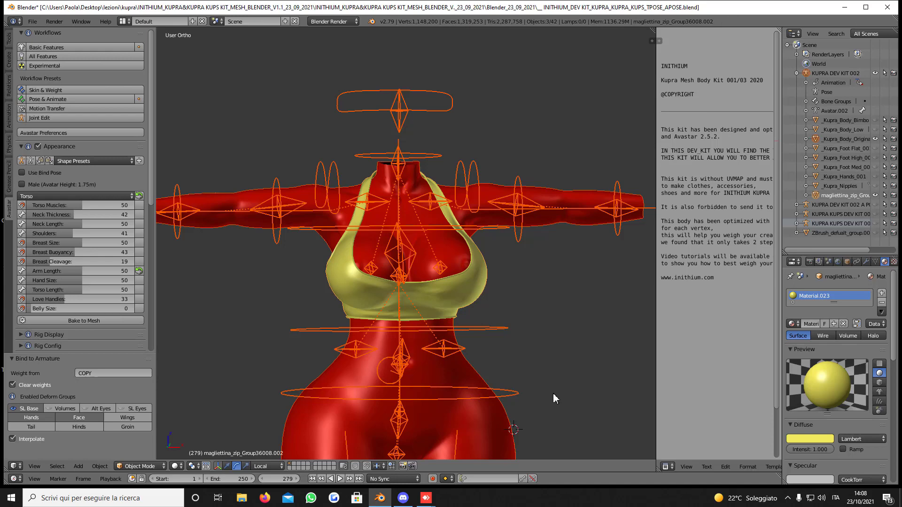
Step: Select only the yellow top, put it into Edit Mode and deselect all its vertices
key("ctrl+z")
key("ctrl+z")
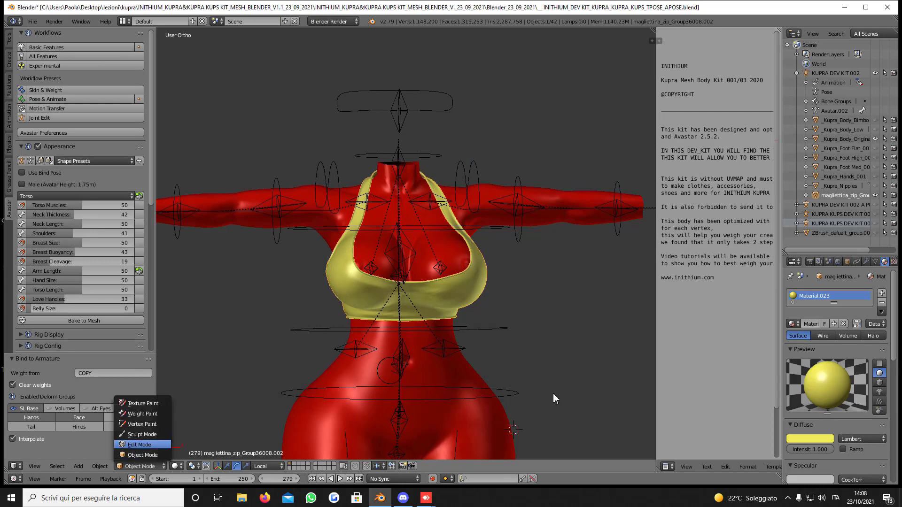
key("Tab")
scroll(554, 398, "down", 2)
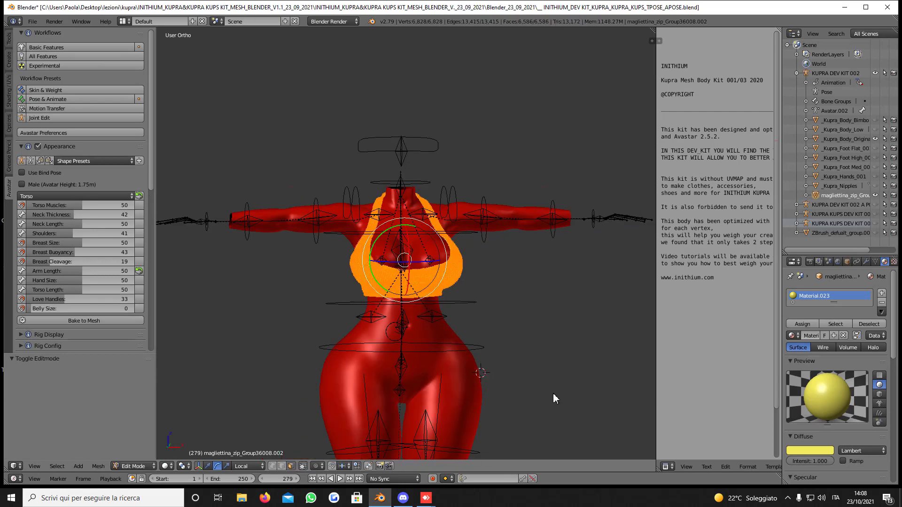
key("a")
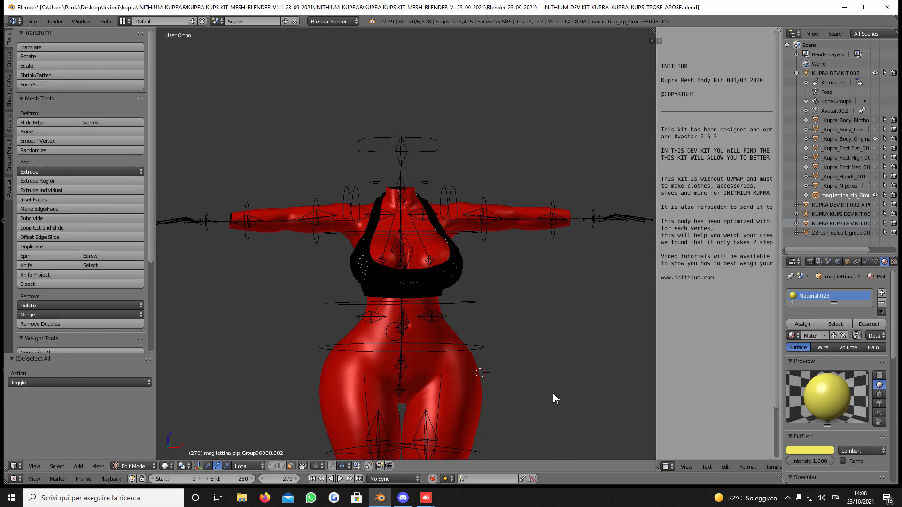
scroll(81, 191, "down", 7)
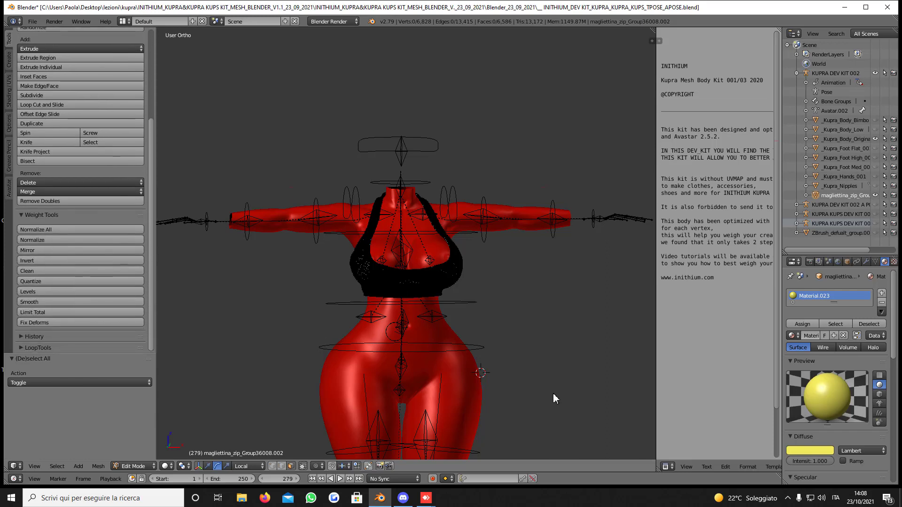
Step: Run the Smooth weight tool on the top with the subset All Groups and 3 iterations
left_click(81, 301)
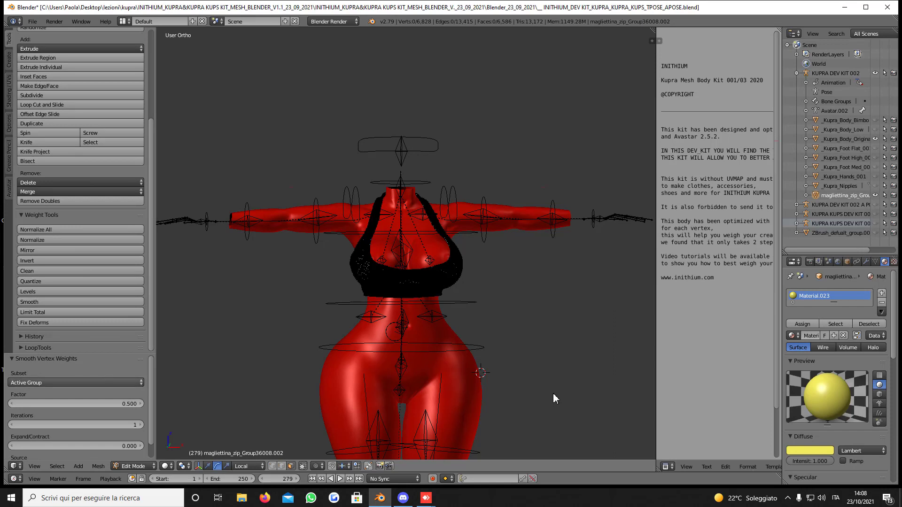
left_click(35, 382)
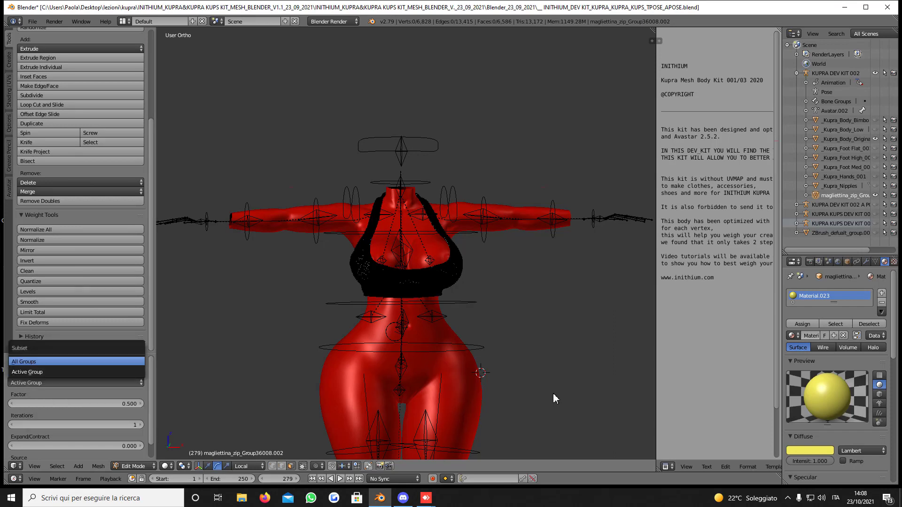
left_click(28, 362)
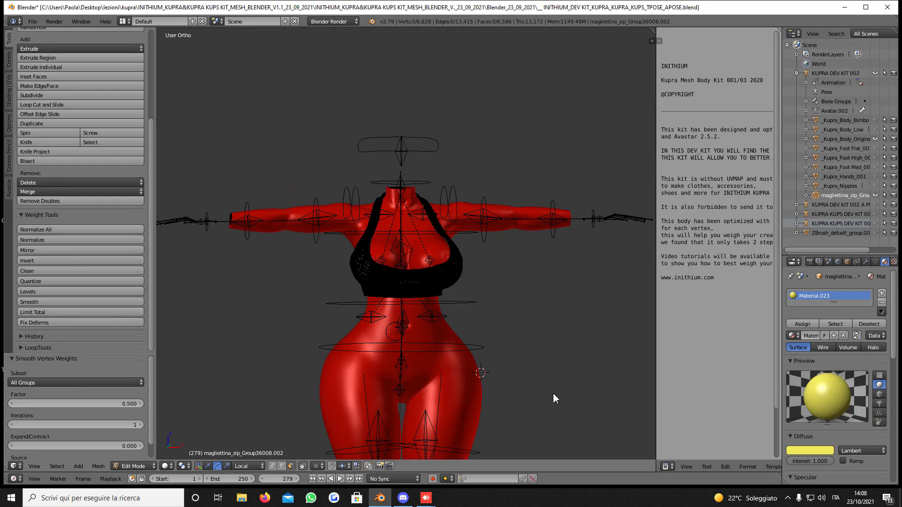
scroll(75, 385, "down", 1)
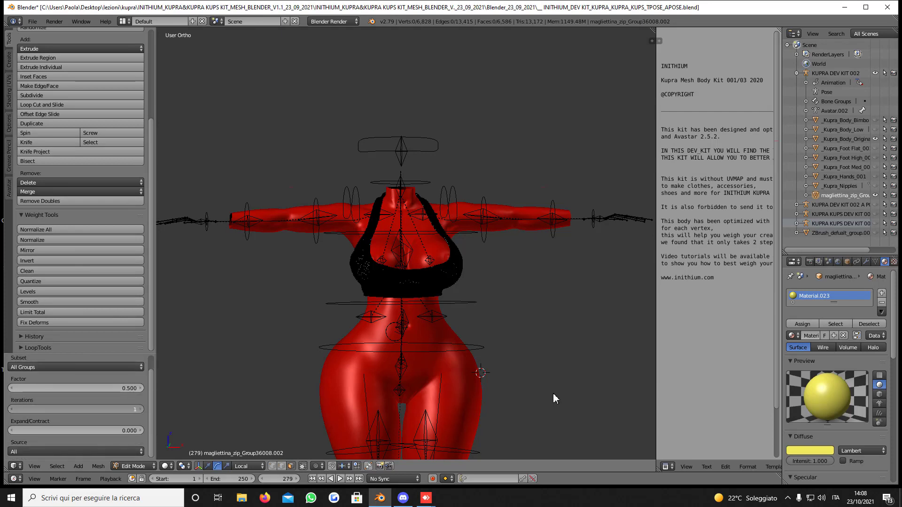
left_click(75, 409)
type("3")
key("Return")
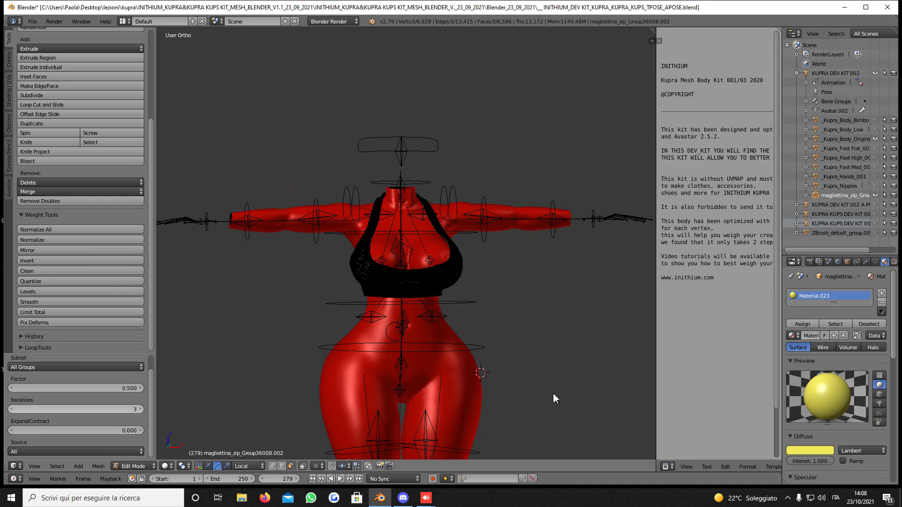
Step: Select all vertices of the top, smooth their weights again and limit the total to 4 across all groups
scroll(554, 399, "up", 2)
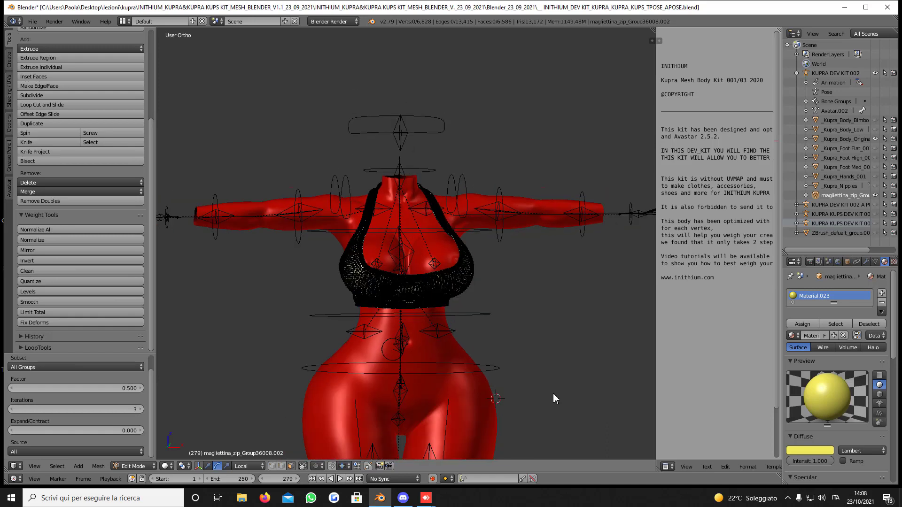
key("a")
left_click(80, 302)
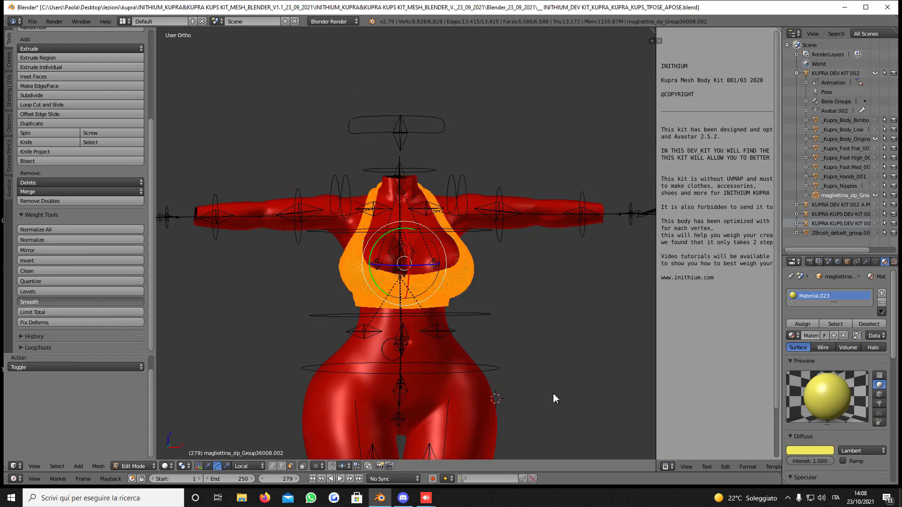
left_click(81, 302)
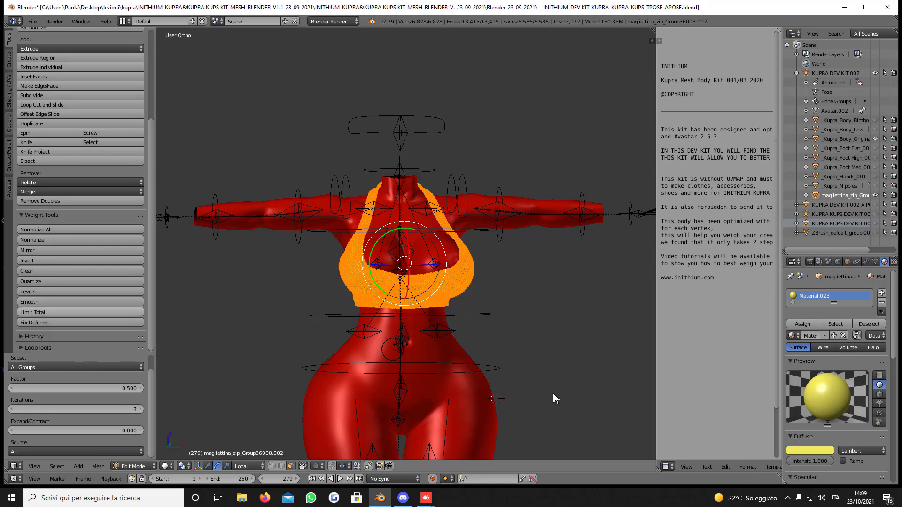
left_click(81, 312)
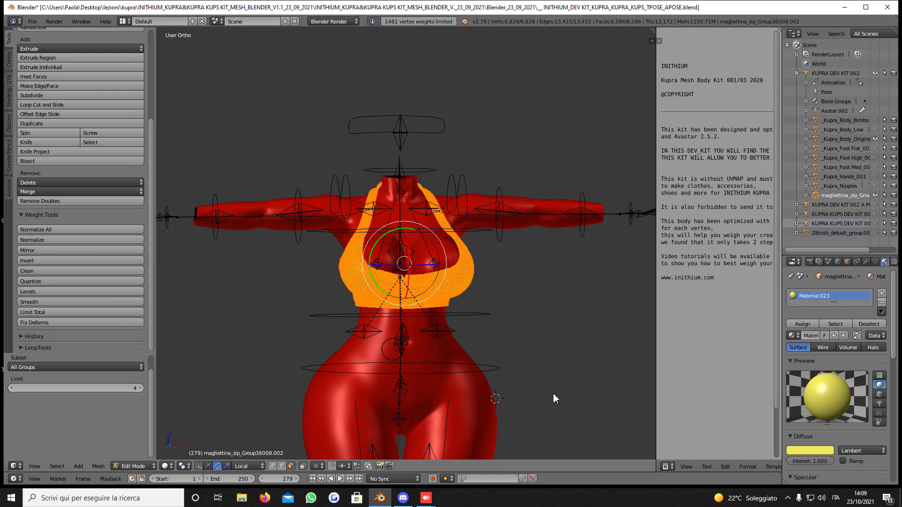
Step: Normalize all vertex groups of the top with Lock Active turned off, and return to Object Mode
scroll(555, 399, "up", 1)
mouse_move(554, 399)
middle_mouse_down()
mouse_move(681, 399)
mouse_move(630, 398)
middle_mouse_up()
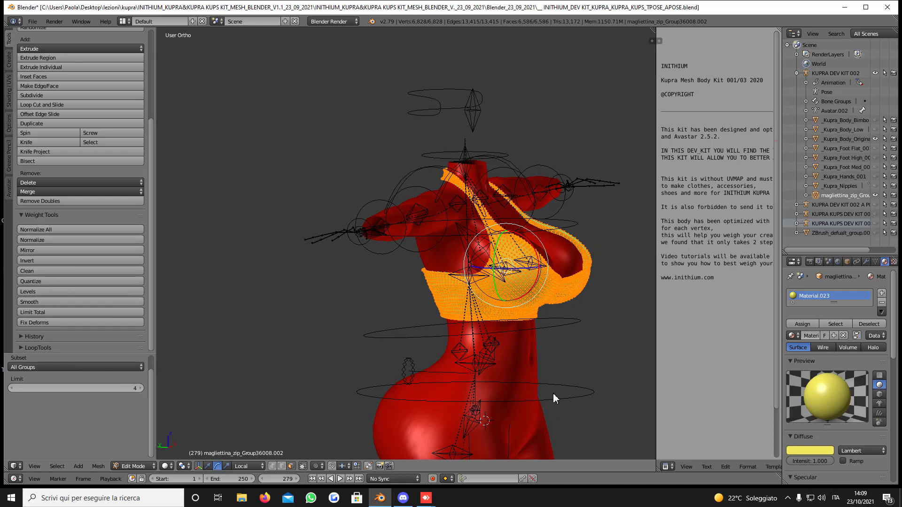
middle_click_drag(555, 399, 531, 399)
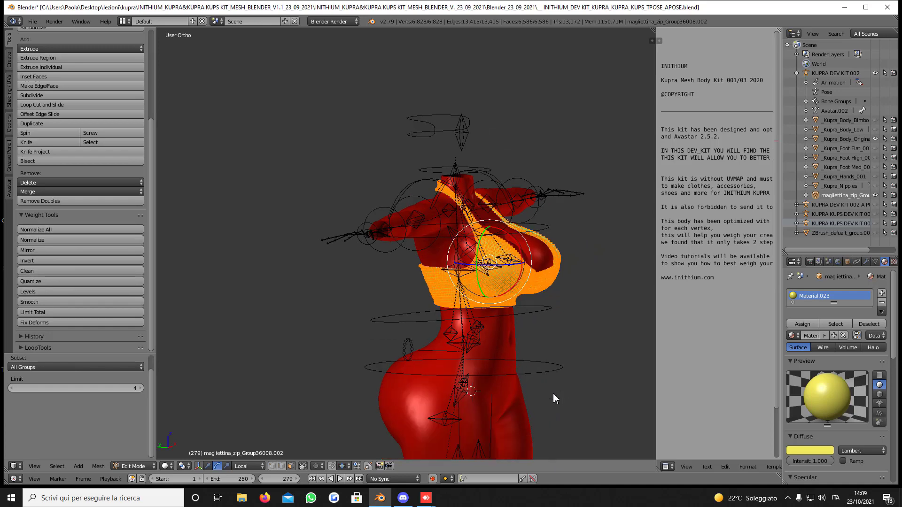
scroll(554, 399, "up", 1)
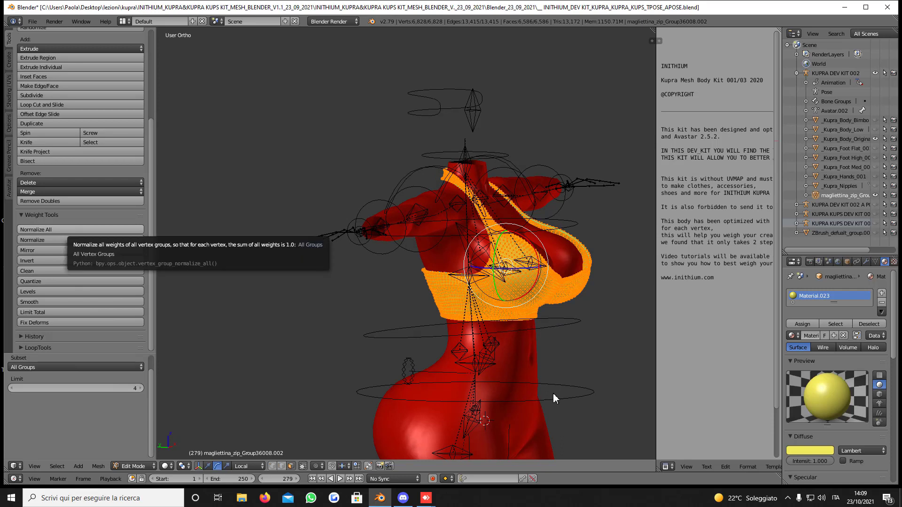
left_click(68, 230)
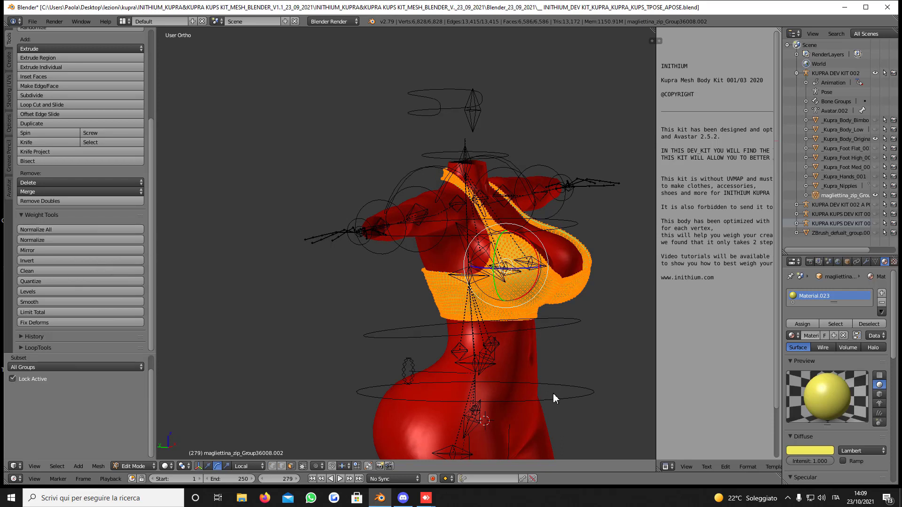
left_click(13, 379)
left_click(134, 466)
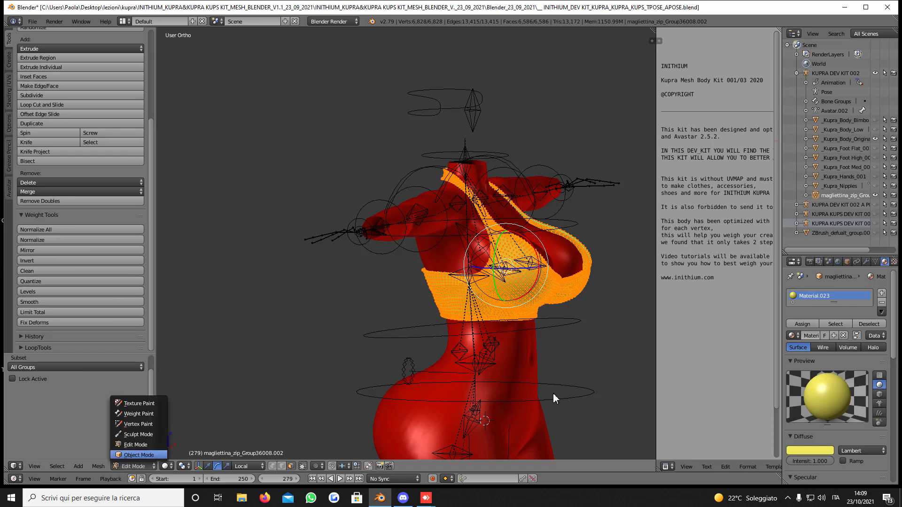
left_click(138, 455)
scroll(555, 399, "down", 1)
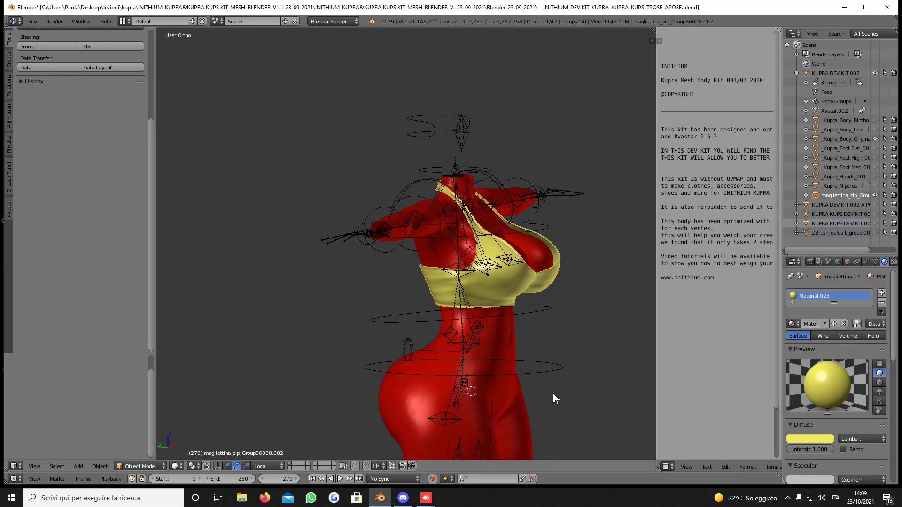
Step: Put the KUPRA DEV KIT 002 armature into Pose Mode and select its ShoulderRight bone
left_click(9, 209)
scroll(80, 188, "down", 10)
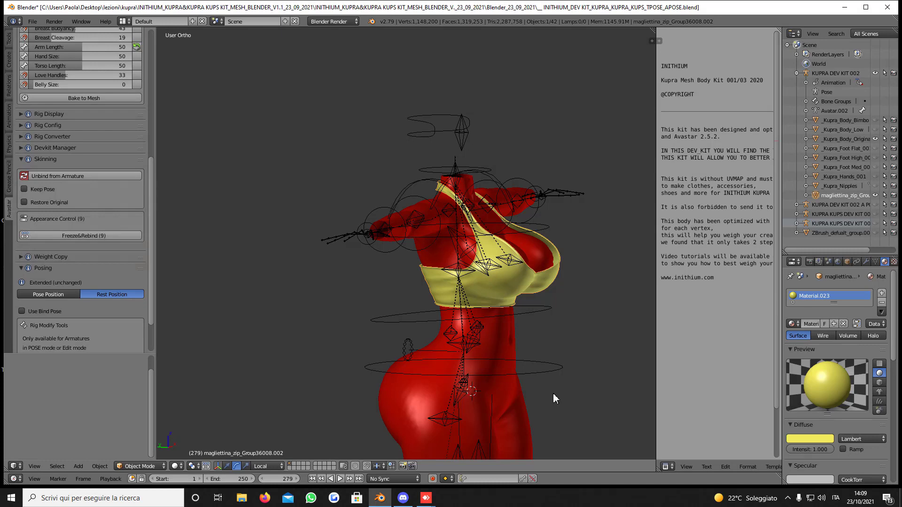
scroll(79, 188, "down", 2)
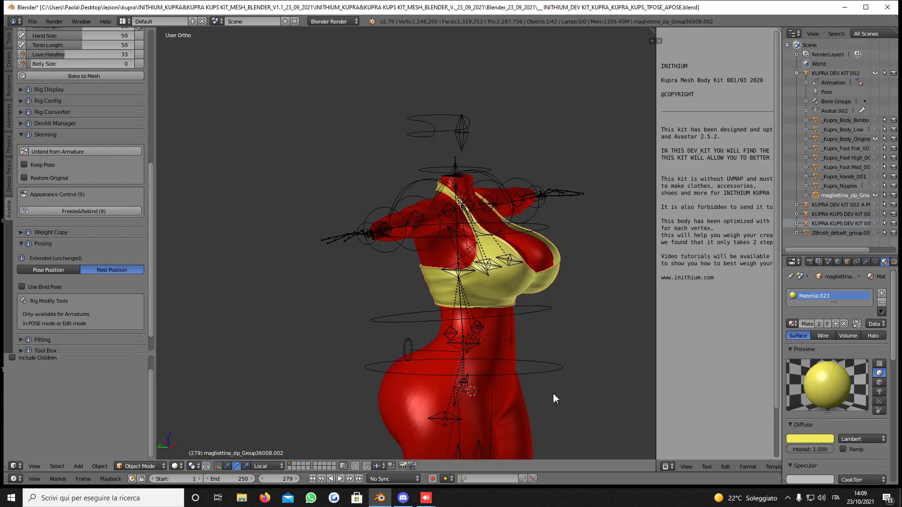
scroll(556, 398, "down", 2)
key("KP_6")
key("KP_6")
key("KP_6")
key("KP_6")
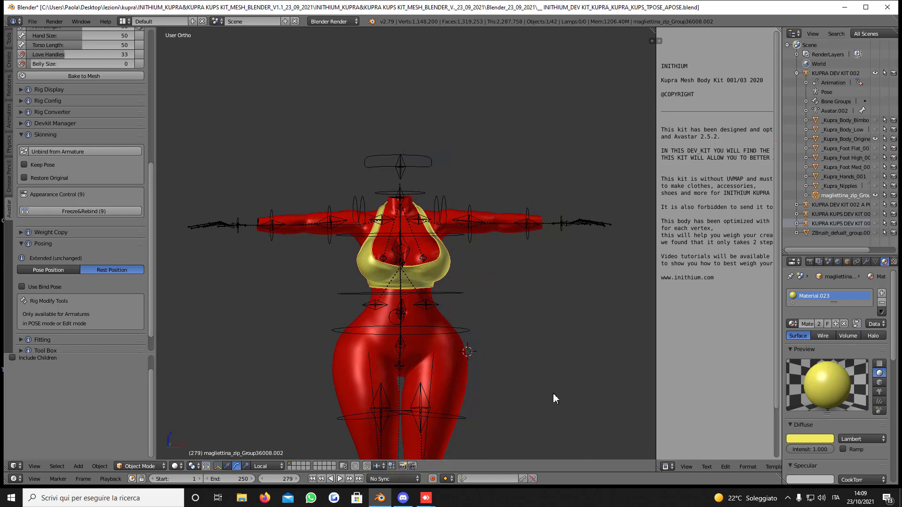
key("ctrl+z")
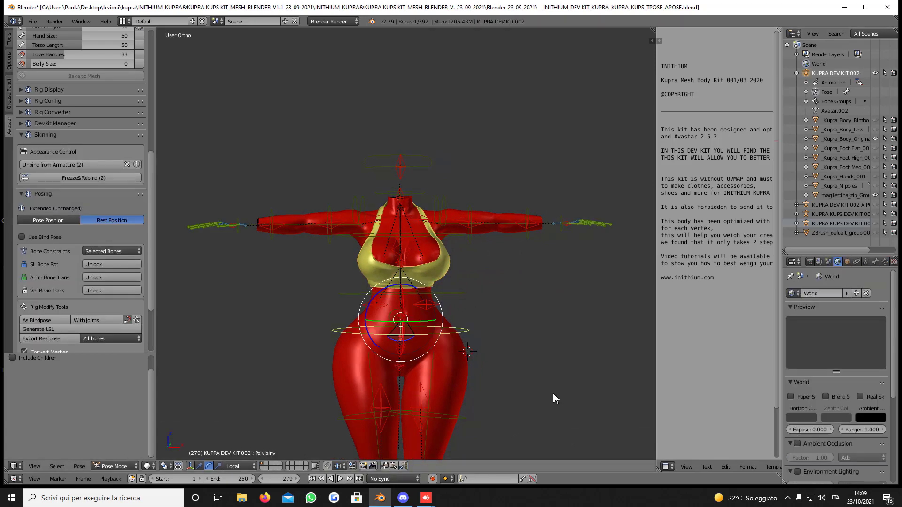
key("ctrl+z")
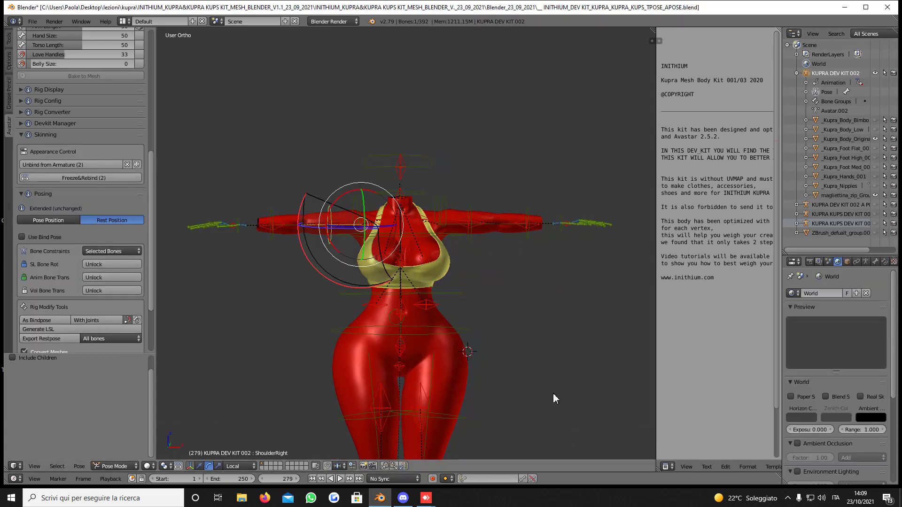
Step: Switch the armature from Rest Position to Pose Position and choose the Skin & Weight workflow preset
key("r")
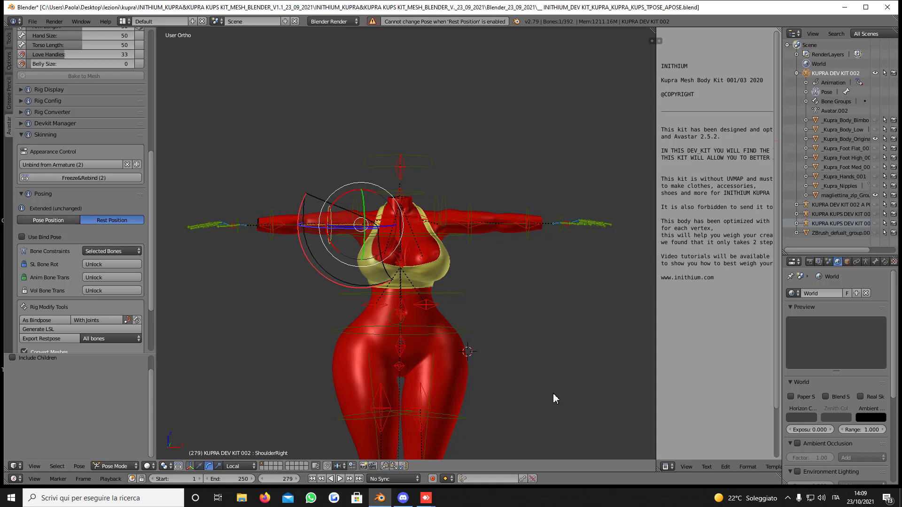
key("ctrl+z")
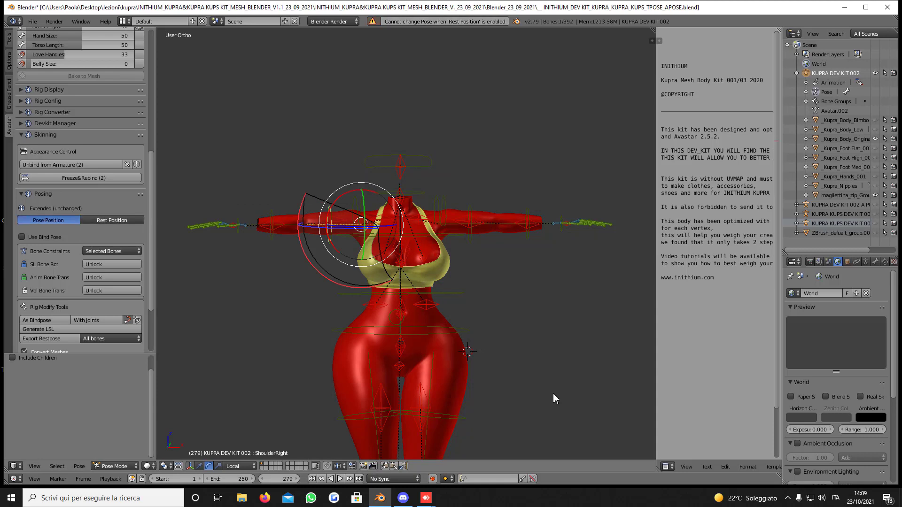
scroll(85, 197, "up", 9)
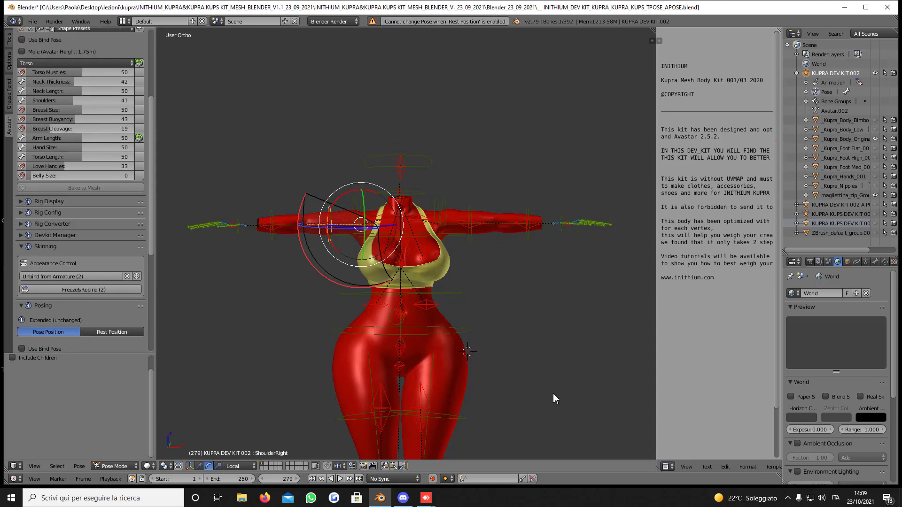
scroll(84, 197, "up", 5)
left_click(80, 91)
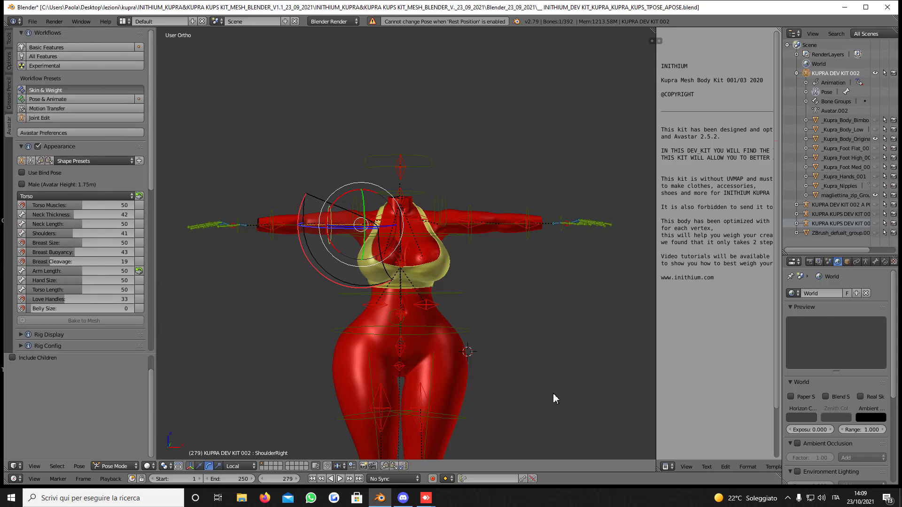
Step: Select all bones of the armature and clear their rotation
scroll(555, 398, "up", 3)
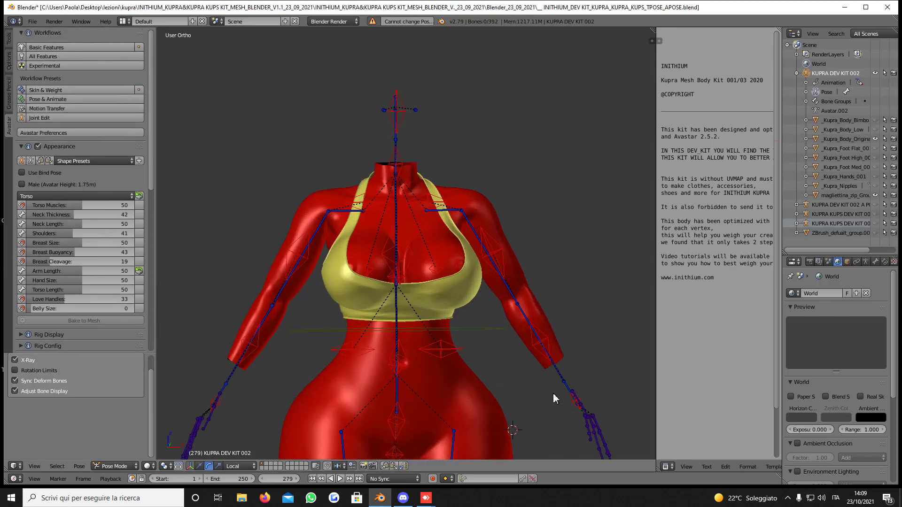
key("a")
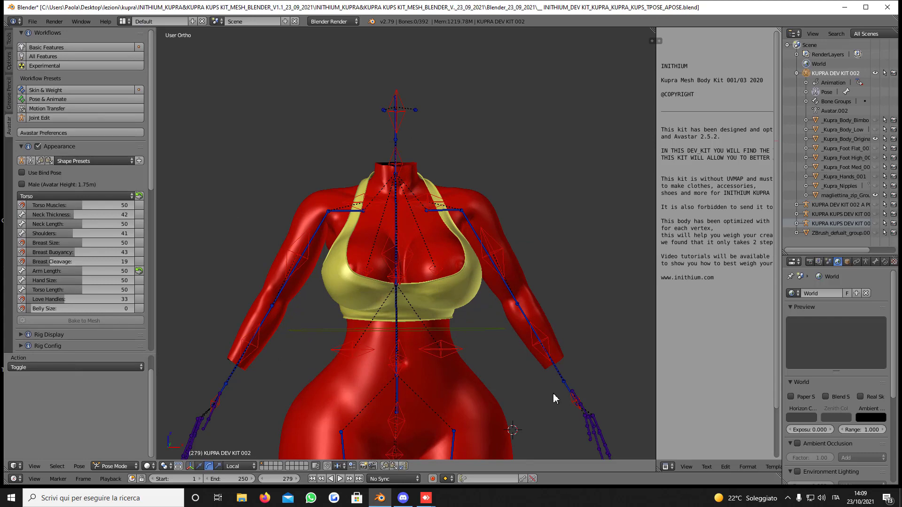
key("a")
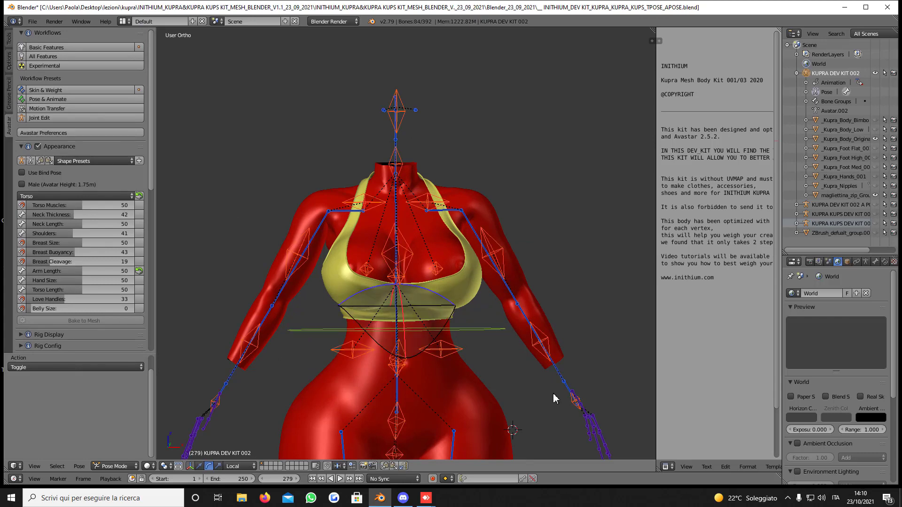
key("alt+r")
scroll(555, 399, "down", 2)
middle_click_drag(554, 398, 555, 399)
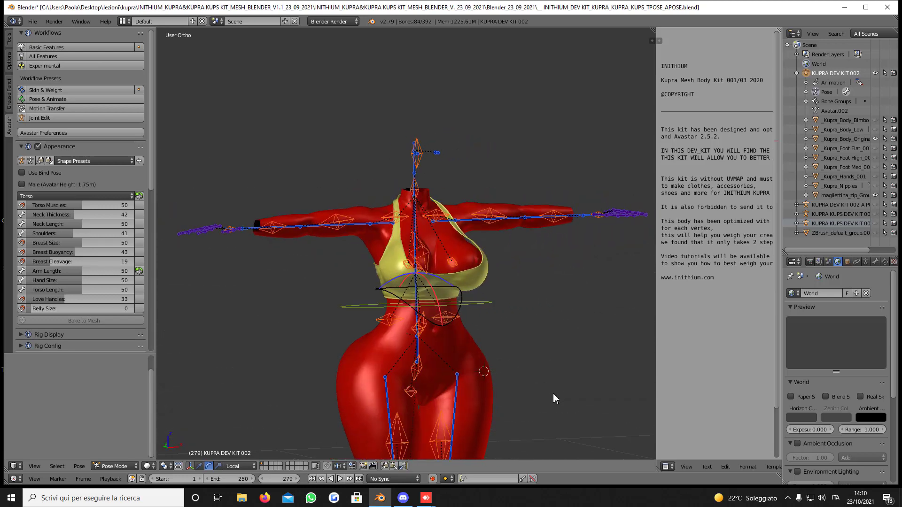
Step: Select only the mChest bone and rotate it about 47.6° around its local X axis
key("a")
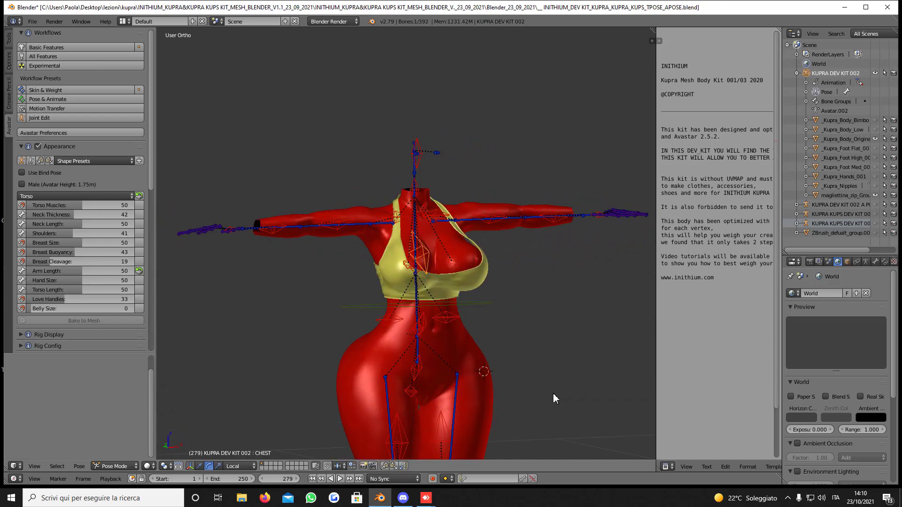
right_click(416, 249)
middle_click_drag(555, 398, 554, 398)
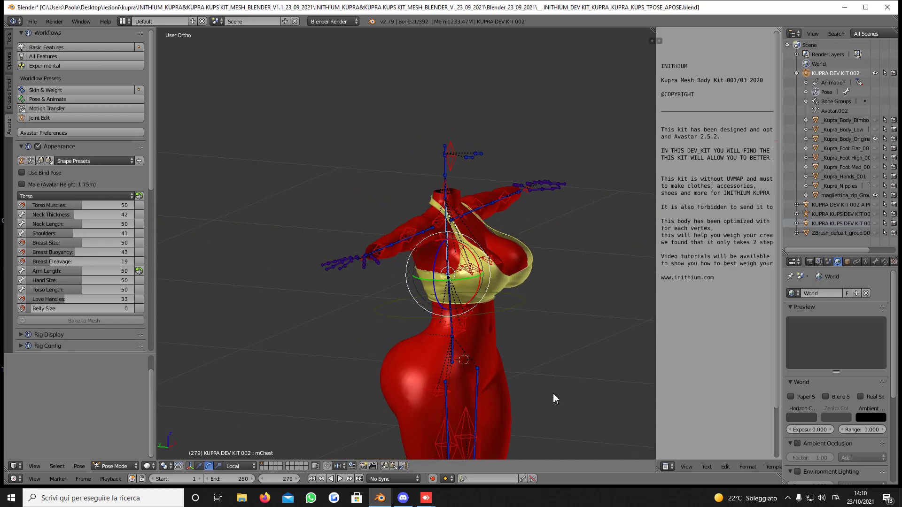
left_click_drag(481, 271, 471, 298)
middle_click_drag(555, 399, 555, 398)
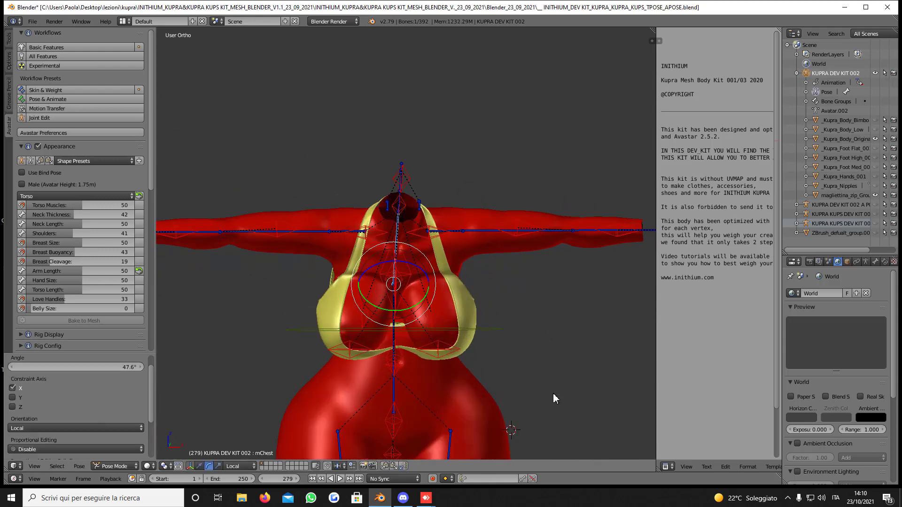
Step: Select the mShoulderLeft bone and raise the arm by rotating it about 80.3° around its local X axis
right_click(513, 231)
left_click_drag(489, 215, 451, 202)
middle_click_drag(554, 399, 555, 398)
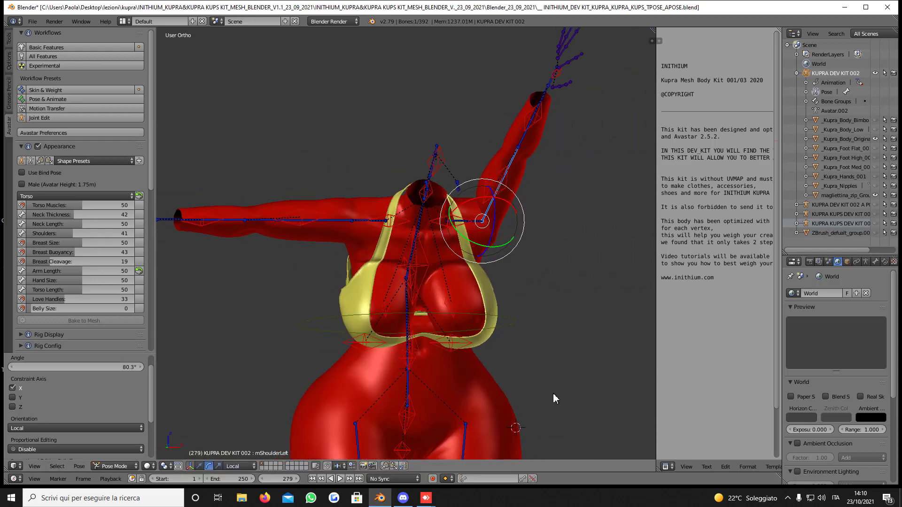
Step: Clear the chest and left shoulder test rotations by resetting the rotation of every bone
key("a")
key("a")
key("alt+r")
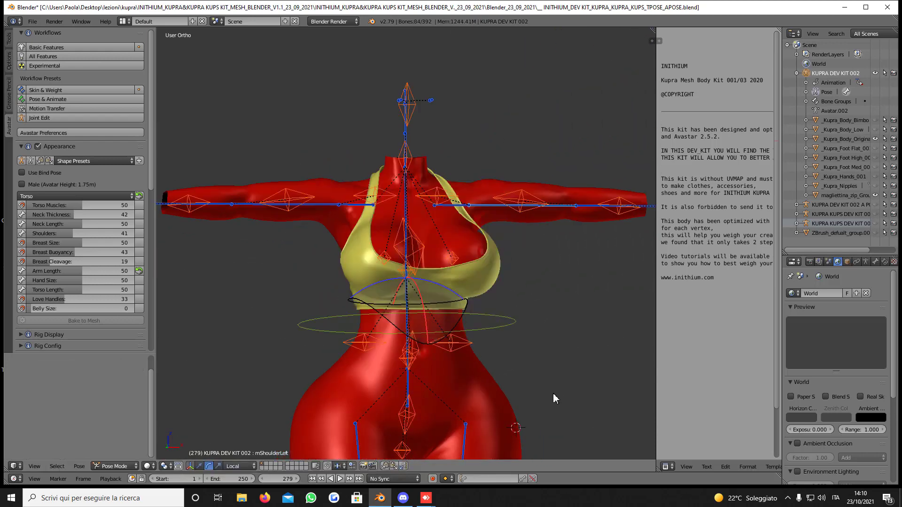
Step: Select the mNeck bone and tilt it about -36.2° around its local Z axis
right_click(405, 153)
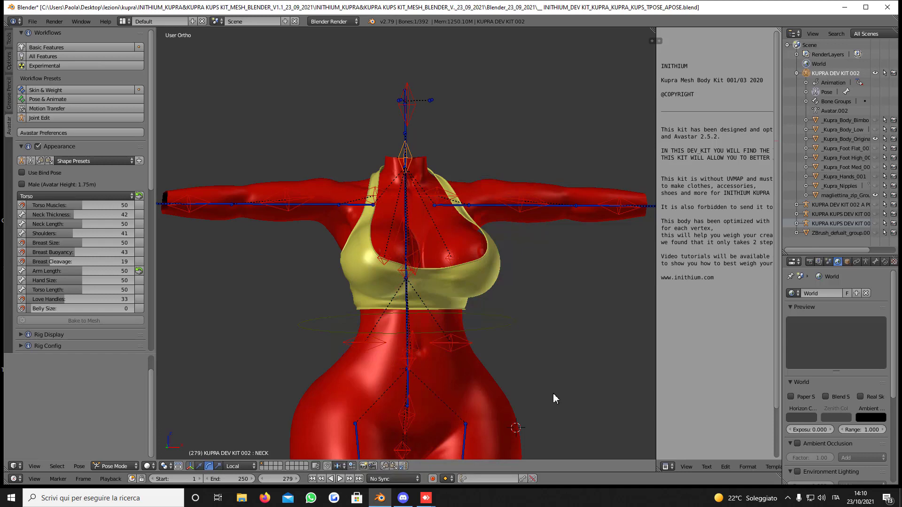
right_click(405, 217)
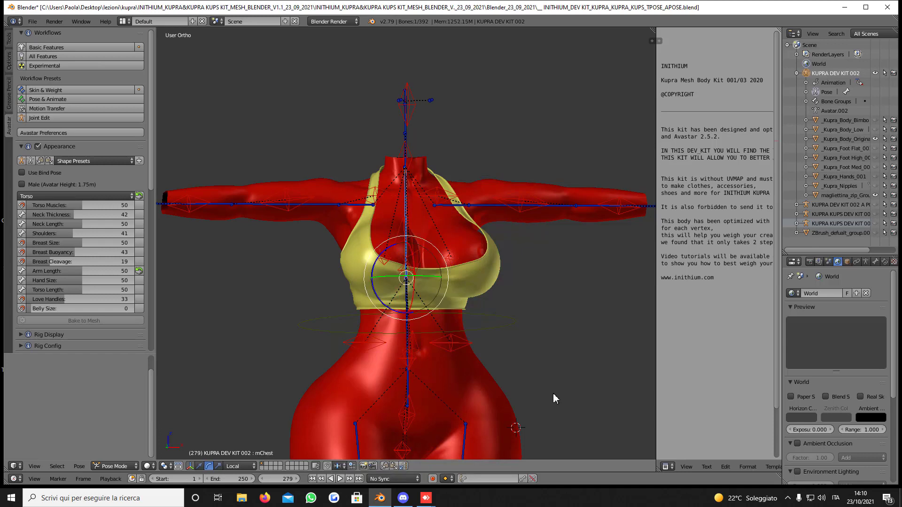
right_click(405, 155)
right_click(405, 155)
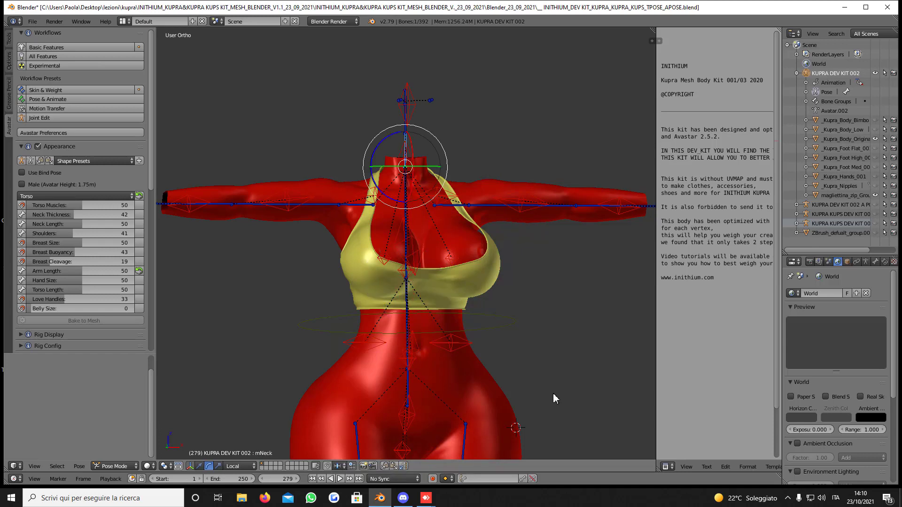
left_click_drag(376, 149, 392, 135)
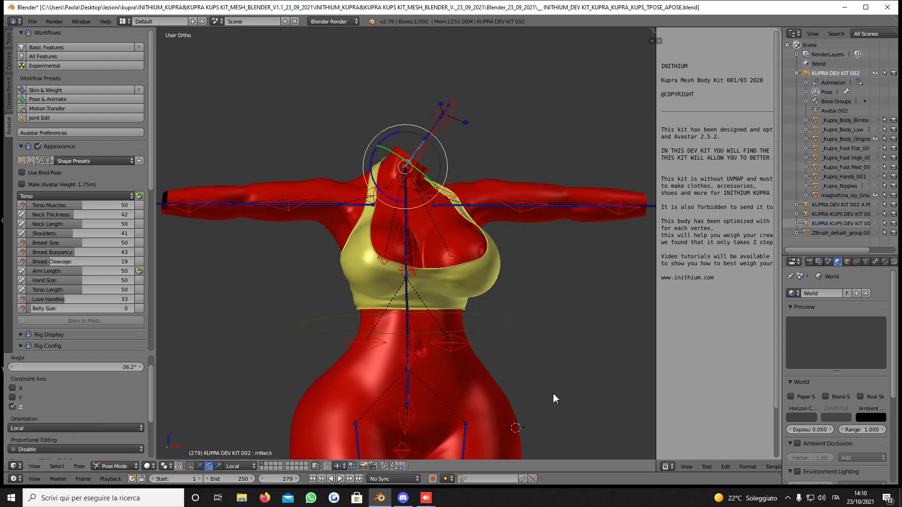
middle_click_drag(392, 135, 347, 138)
middle_click_drag(556, 399, 543, 431)
scroll(556, 399, "up", 3)
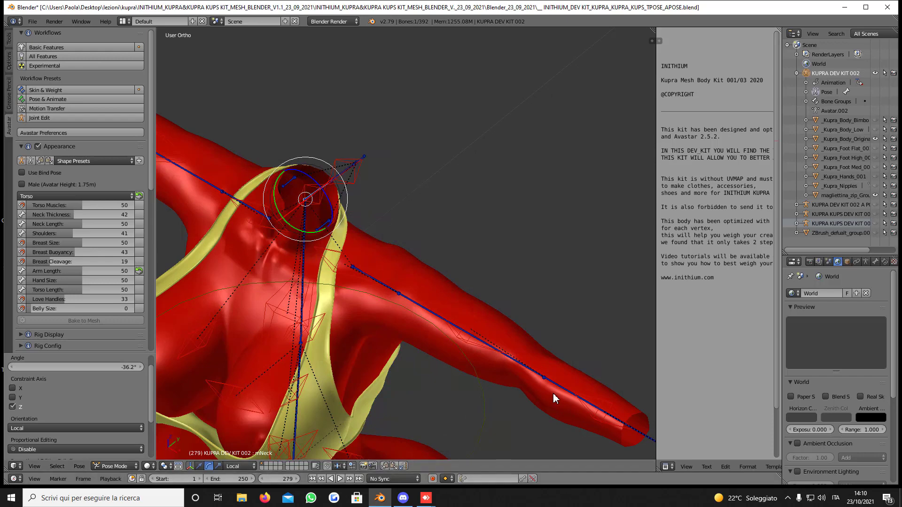
Step: Select the yellow top and switch it to Weight Paint mode
right_click(327, 291)
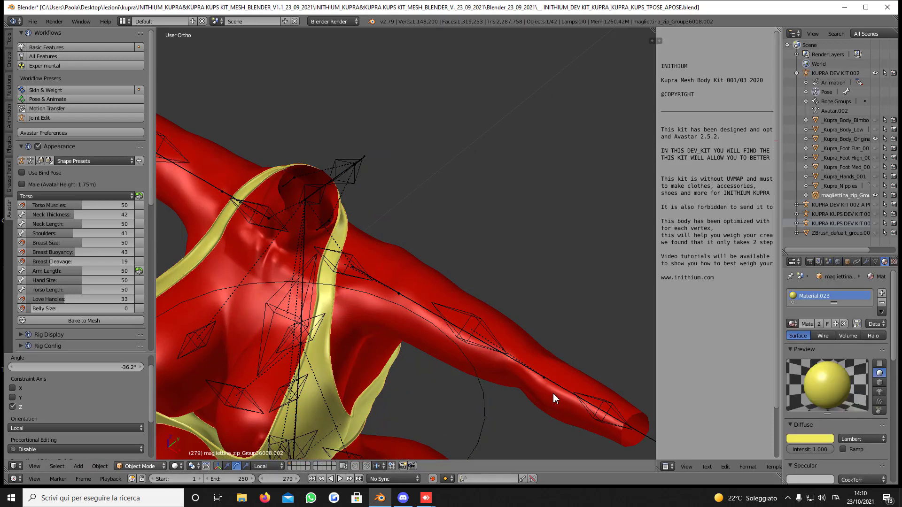
left_click(141, 467)
left_click(142, 413)
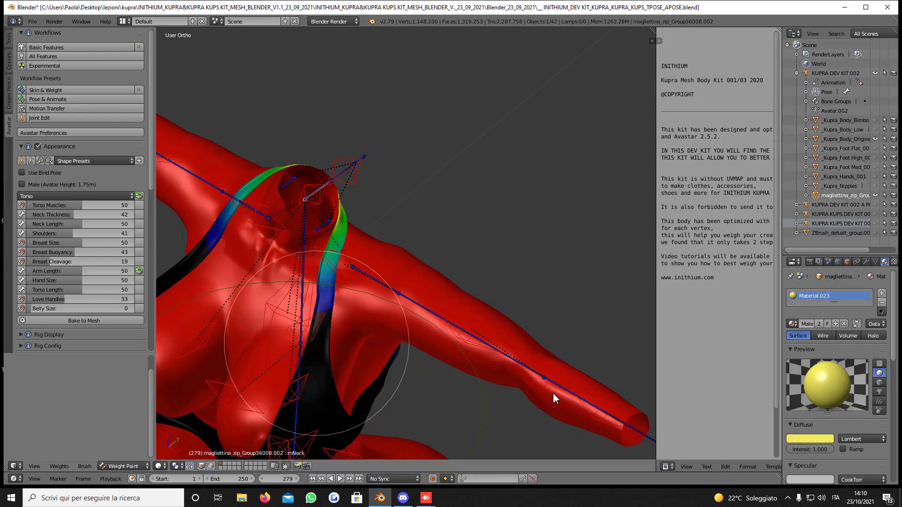
Step: Examine how the mNeck weights are spread along both shoulder straps of the top
scroll(555, 399, "up", 2)
middle_click_drag(311, 334, 341, 318)
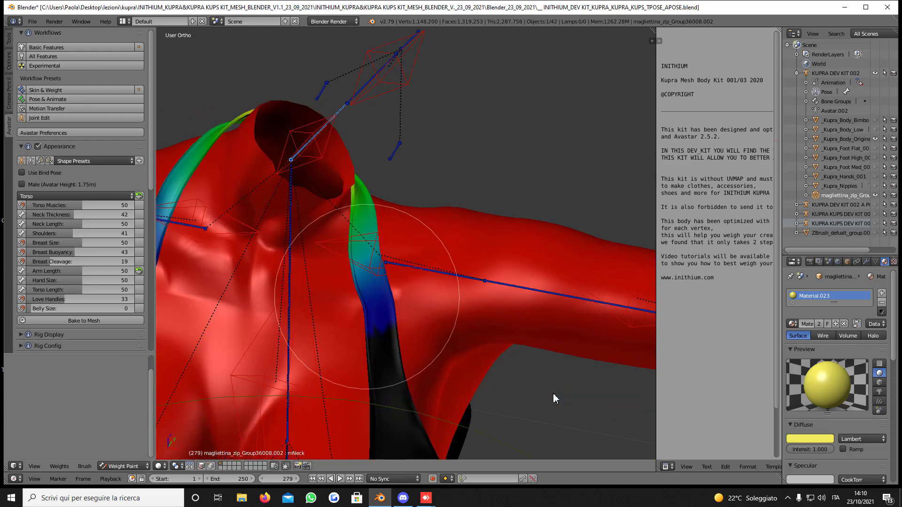
scroll(367, 296, "up", 1)
scroll(367, 297, "down", 4)
middle_click_drag(379, 295, 458, 246)
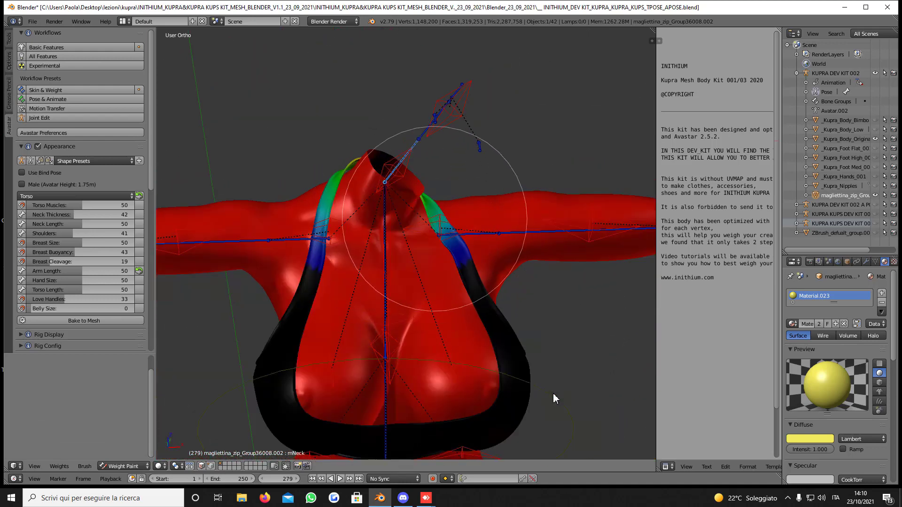
scroll(459, 267, "up", 1)
scroll(458, 266, "up", 1)
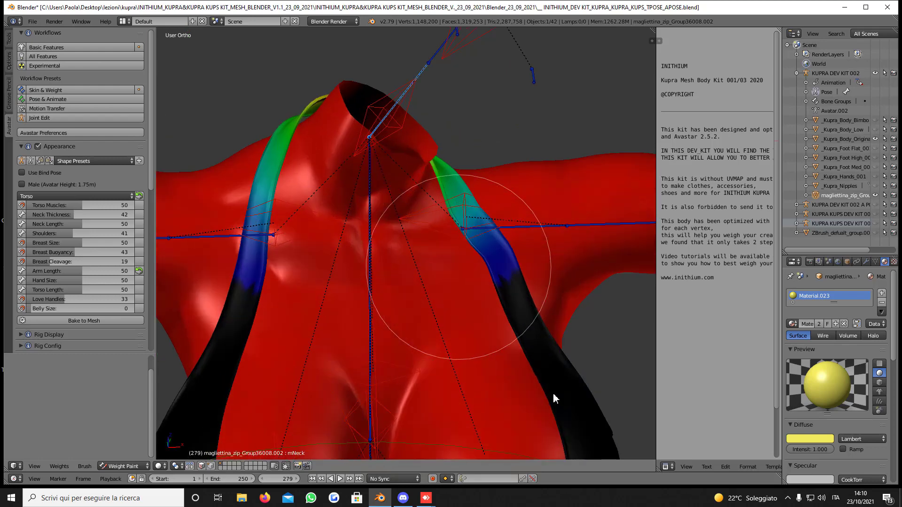
middle_click_drag(458, 267, 352, 302)
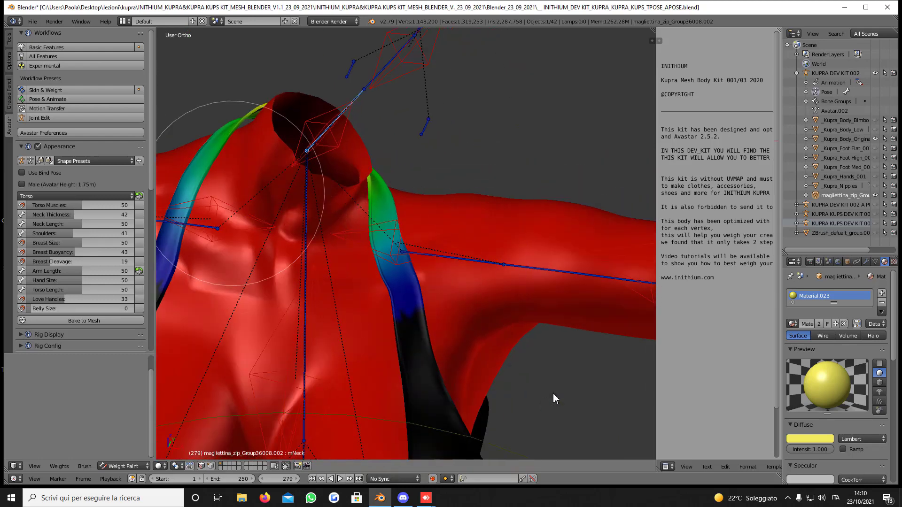
Step: Choose the Blur brush for weight painting and return the top to Object Mode
left_click(8, 39)
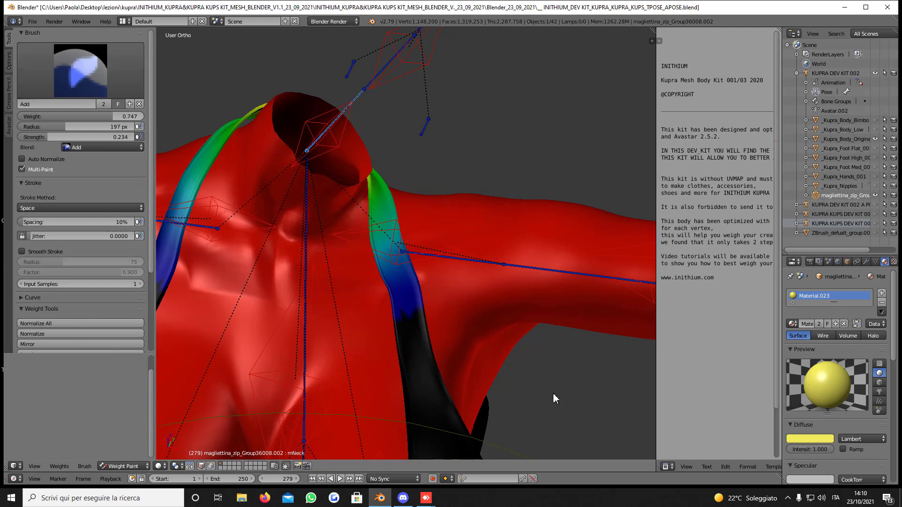
left_click(80, 71)
left_click(76, 124)
scroll(318, 302, "down", 3)
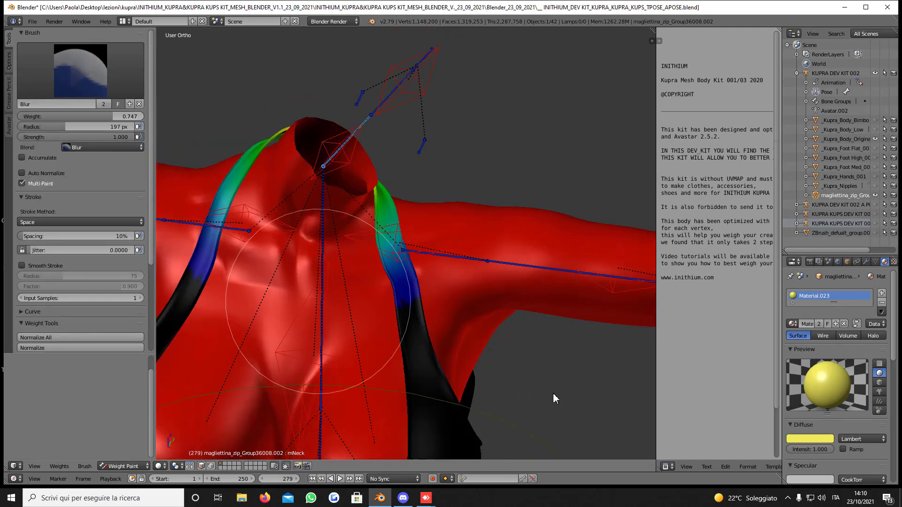
middle_click_drag(318, 302, 326, 277)
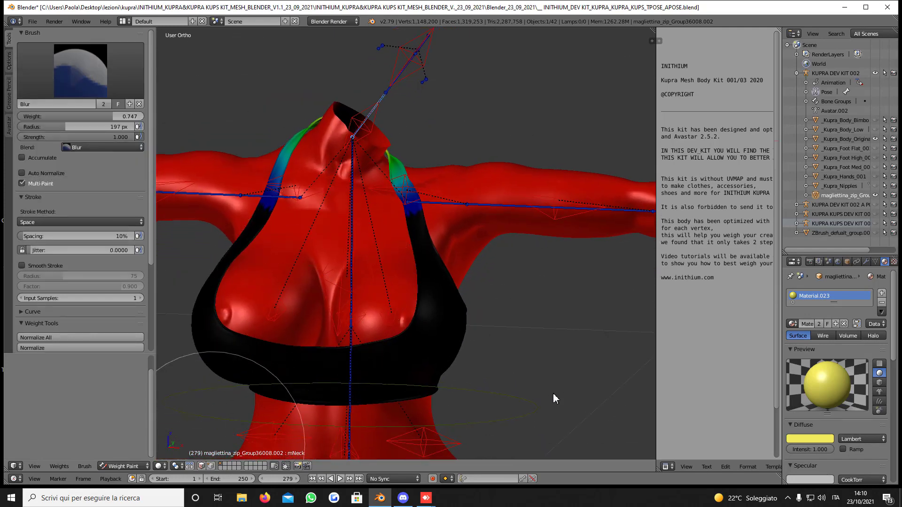
left_click(124, 467)
left_click(124, 455)
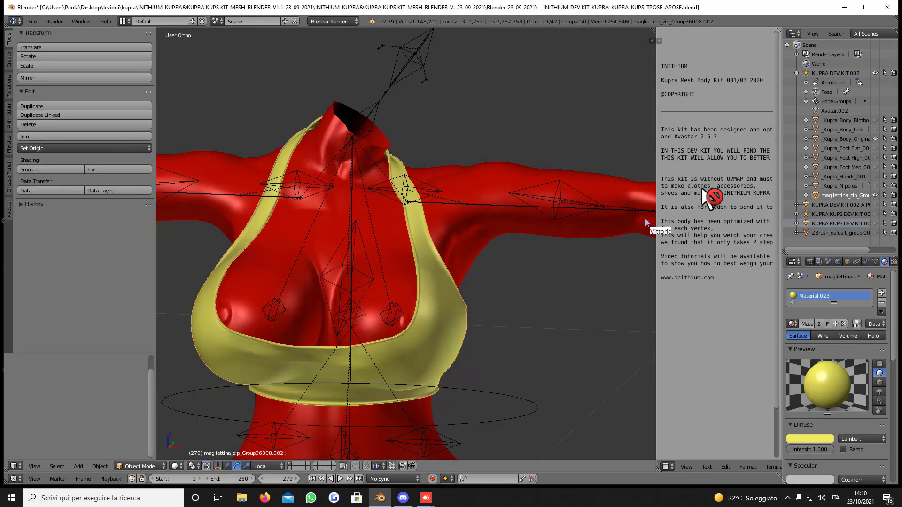
scroll(406, 243, "down", 1)
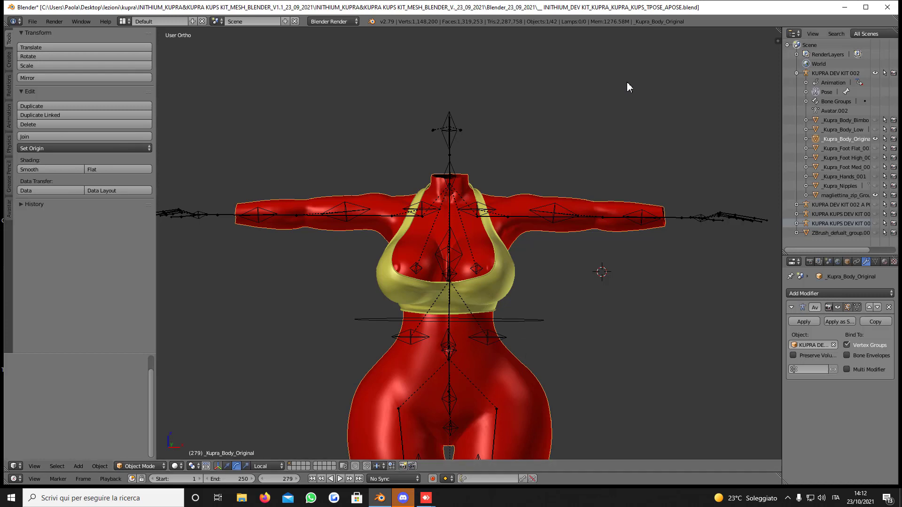
Step: Add the yellow top to the selected Kupra body, enter Weight Paint mode and return to Object Mode
scroll(628, 83, "up", 2)
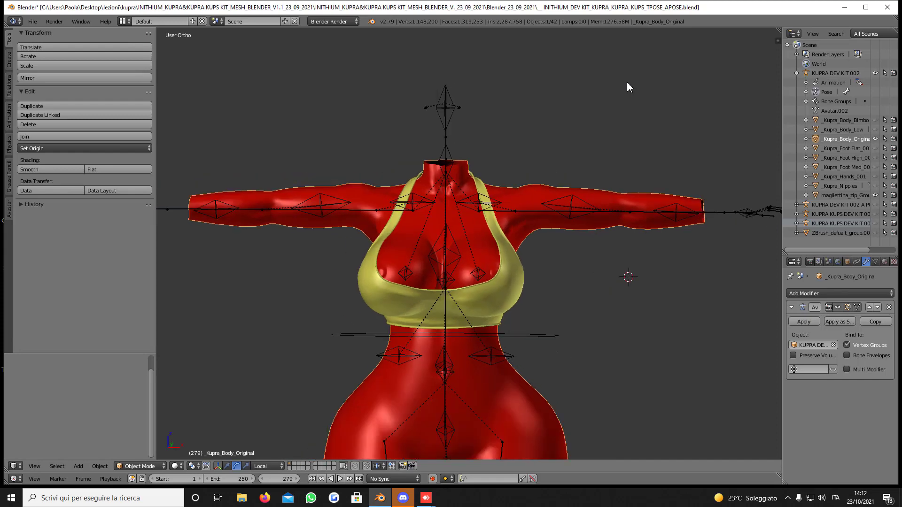
middle_click_drag(627, 82, 627, 82)
scroll(626, 81, "up", 2)
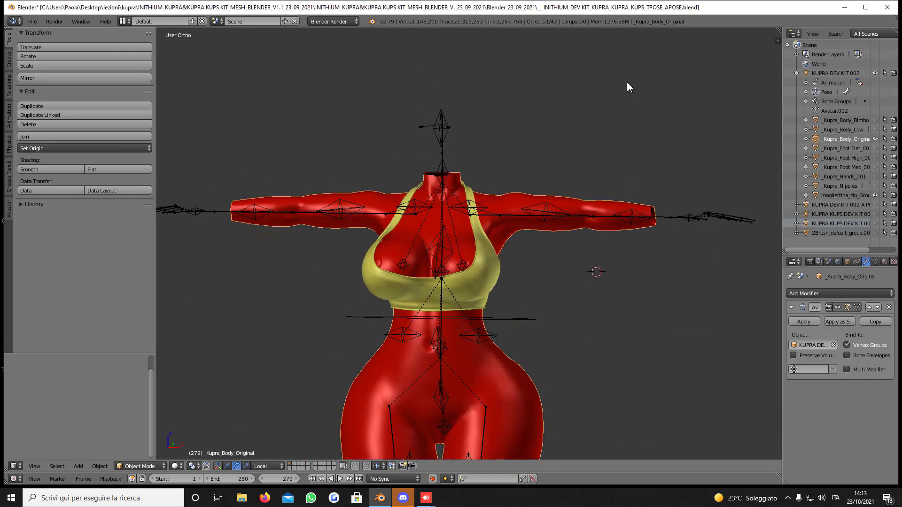
scroll(627, 83, "up", 1)
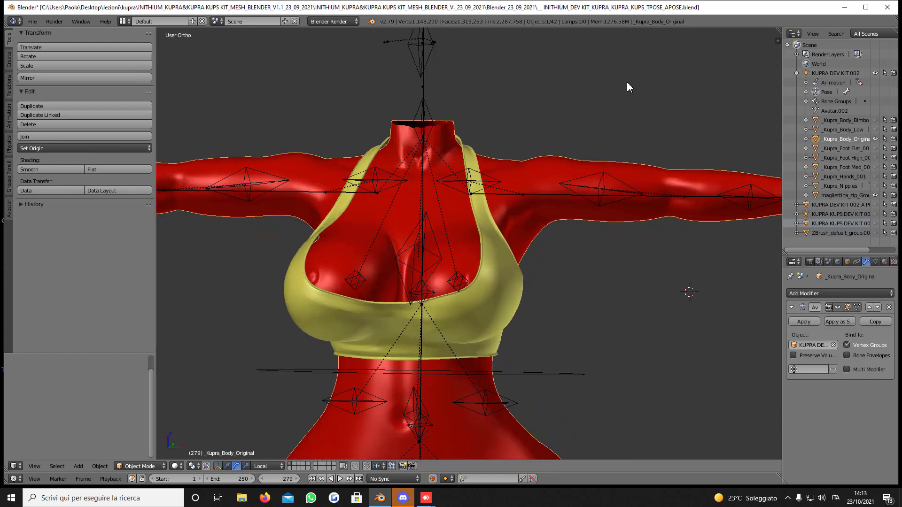
scroll(627, 82, "down", 1)
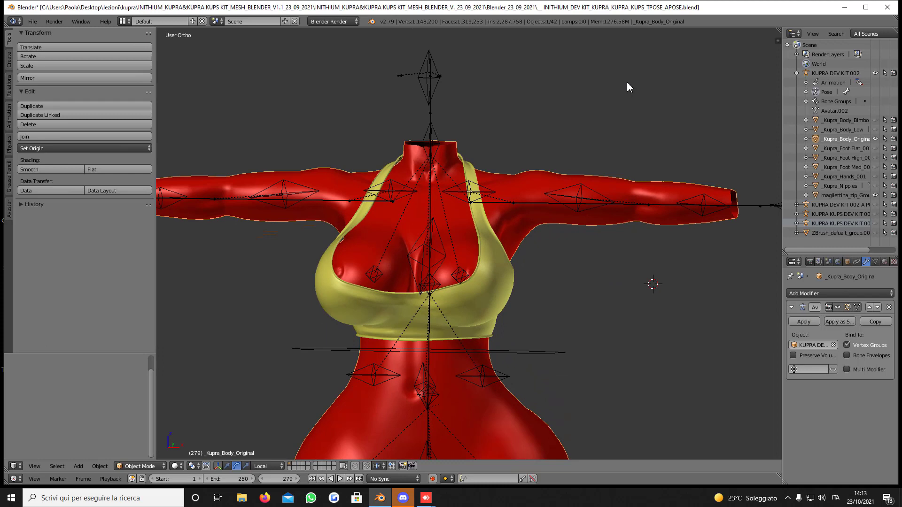
right_click(423, 312, "shift")
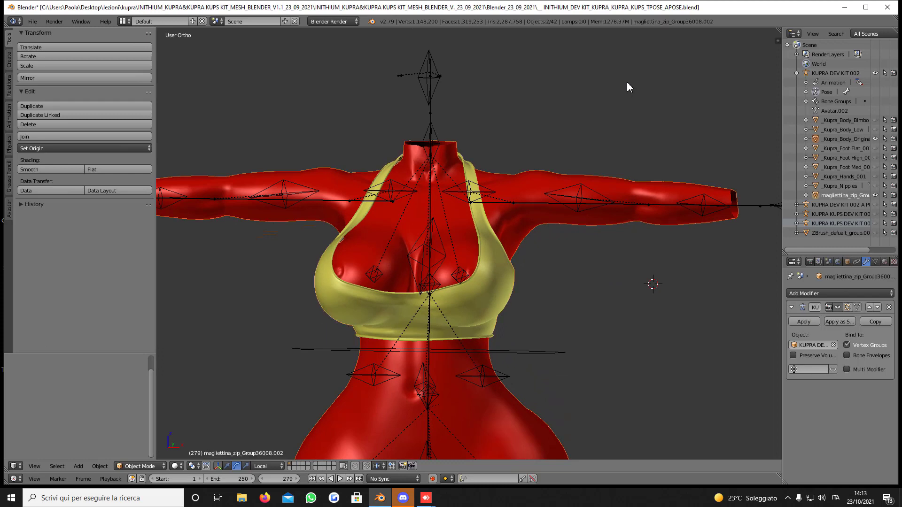
left_click(140, 466)
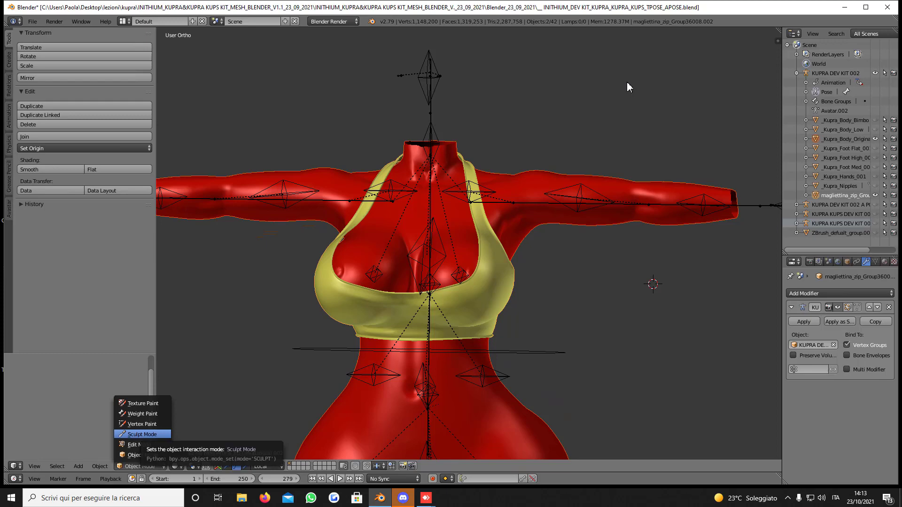
left_click(142, 413)
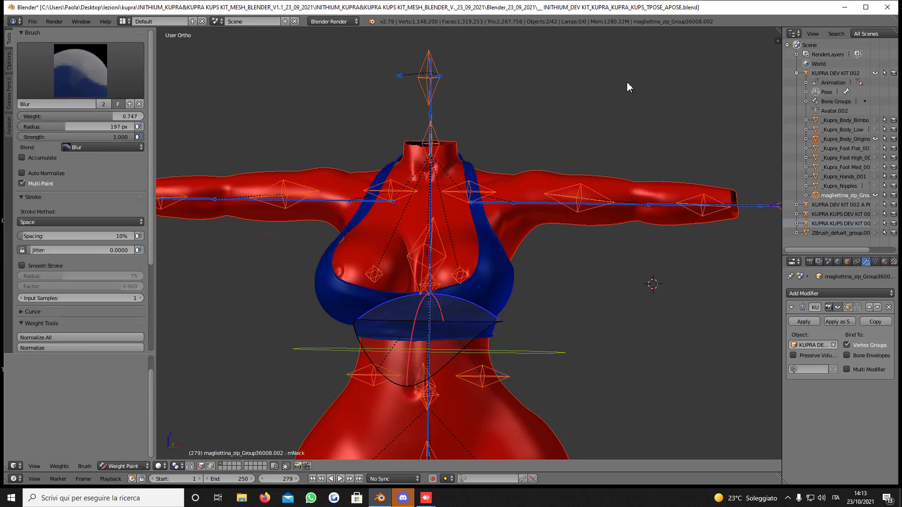
left_click(125, 466)
left_click(124, 454)
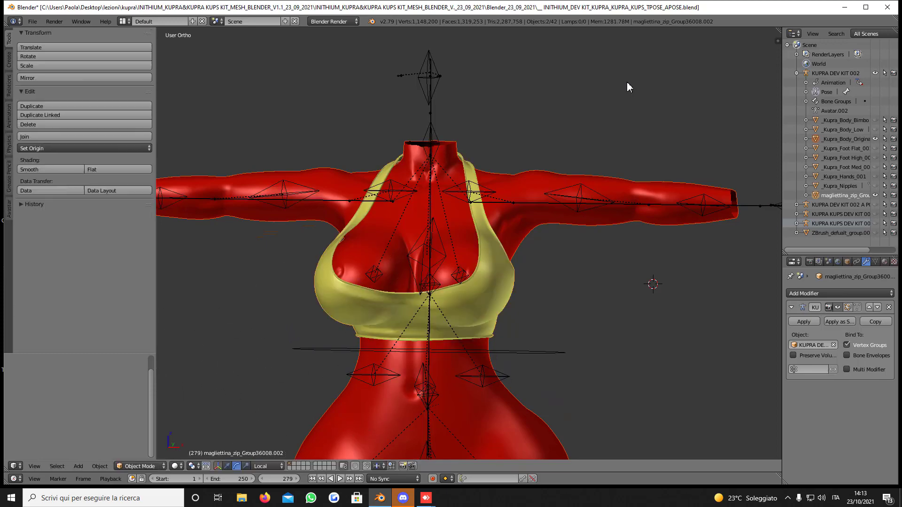
Step: Select the Kupra body and add the yellow top to the selection, enter Weight Paint mode and transfer the weights
right_click(395, 376)
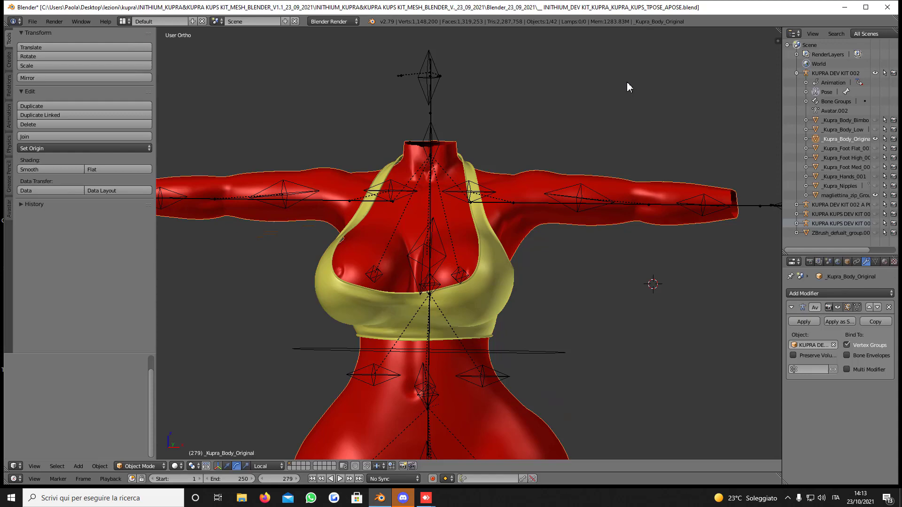
right_click(399, 312, "shift")
left_click(125, 466)
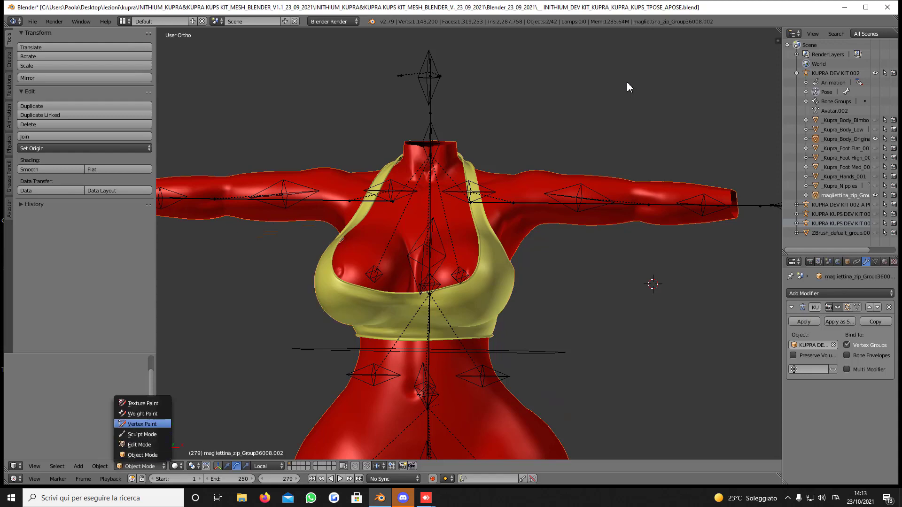
left_click(136, 413)
left_click(60, 466)
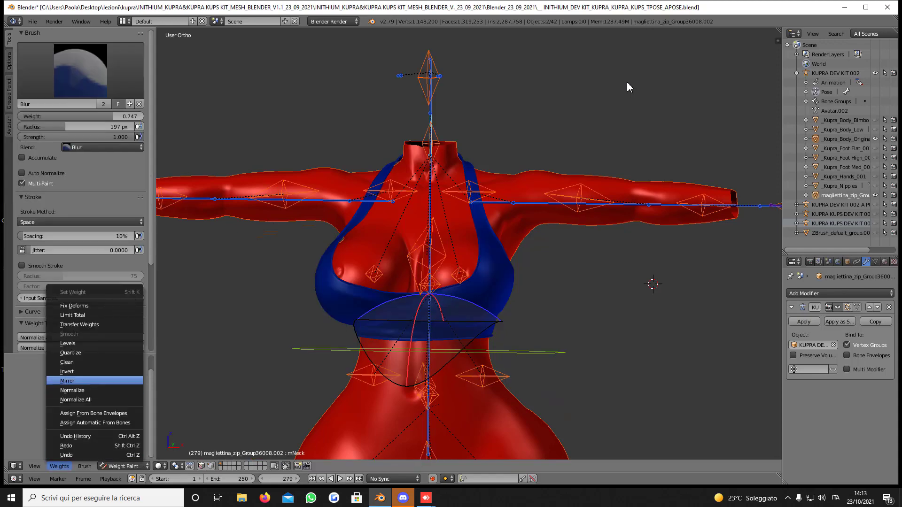
left_click(80, 324)
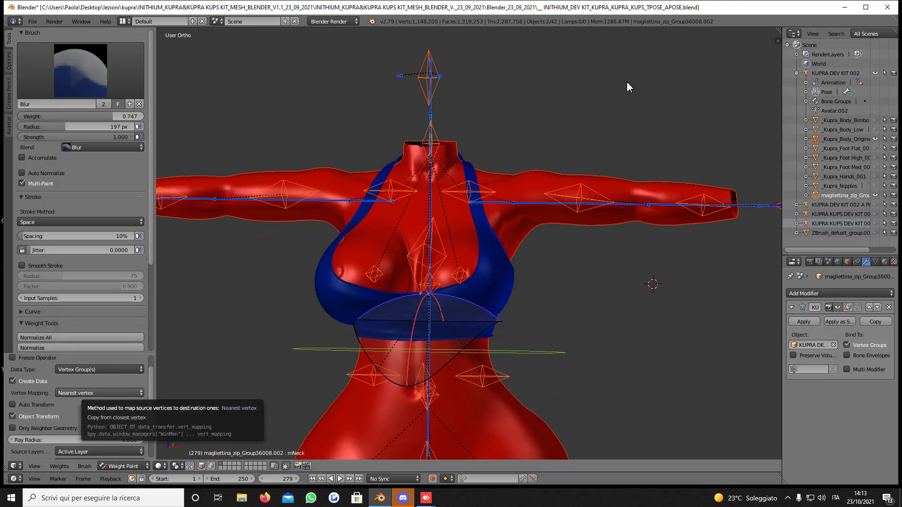
Step: Set the weight transfer to Nearest Face Interpolated vertex mapping, source layers By Name and destination All Layers, and return to Object Mode
left_click(99, 393)
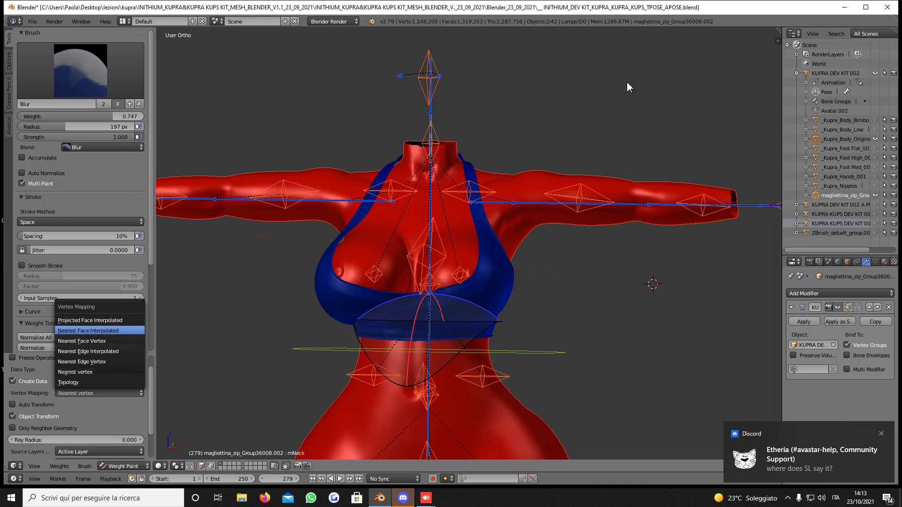
left_click(88, 331)
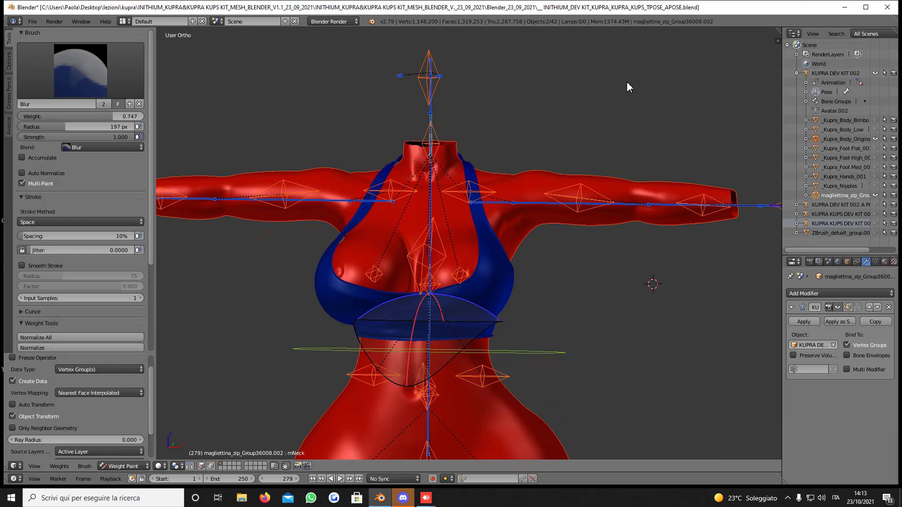
left_click(99, 416)
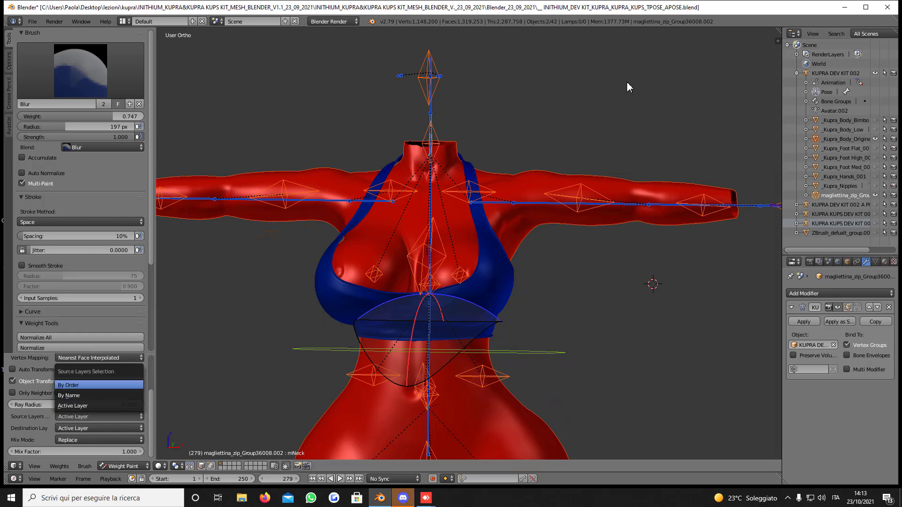
left_click(99, 395)
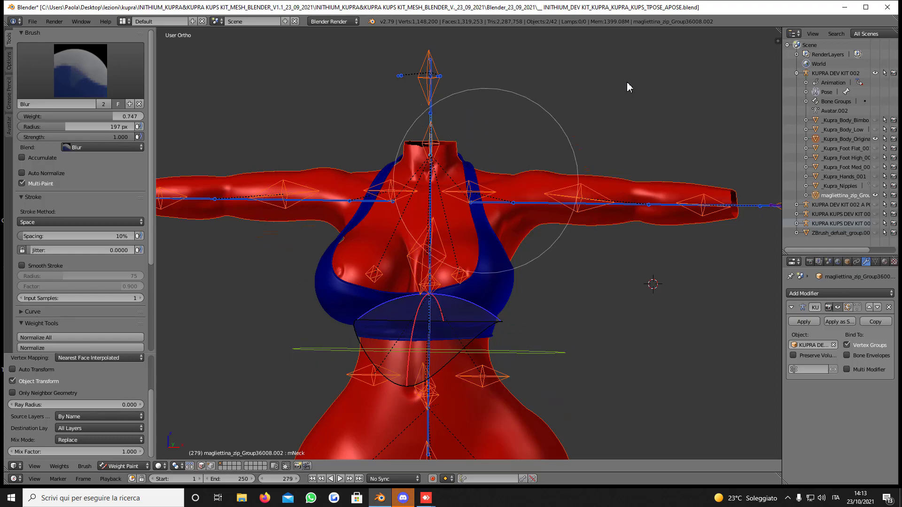
mouse_move(443, 171)
middle_mouse_down()
mouse_move(445, 232)
mouse_move(336, 245)
mouse_move(578, 282)
mouse_move(610, 277)
middle_mouse_up()
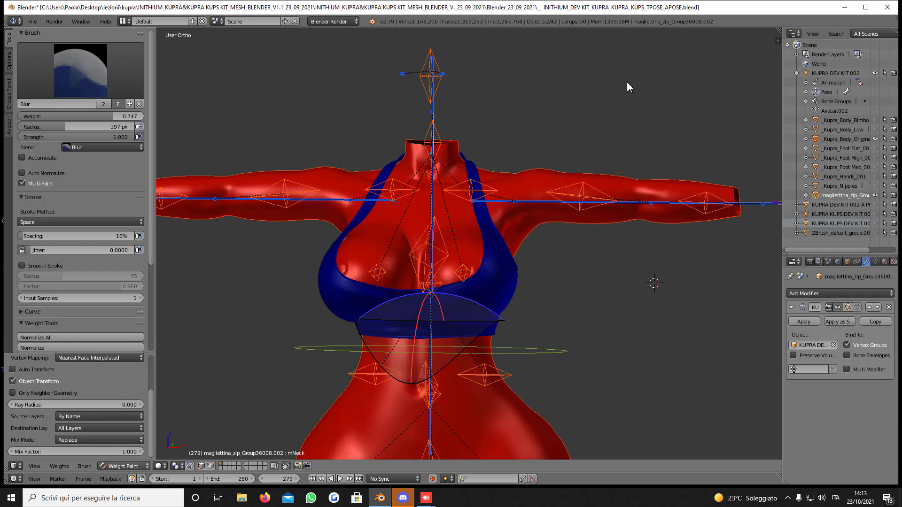
left_click(131, 466)
left_click(131, 455)
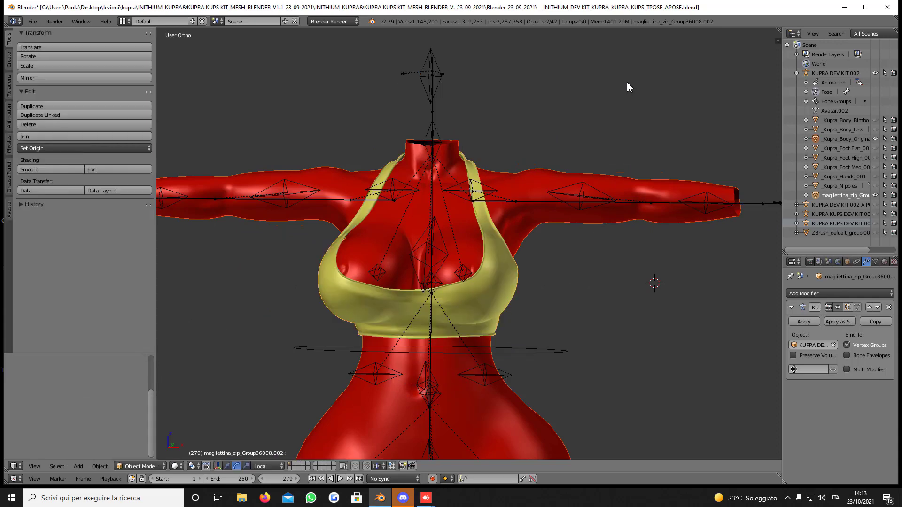
Step: Select only the yellow top and look through its list of vertex groups
right_click(423, 235)
right_click(423, 310)
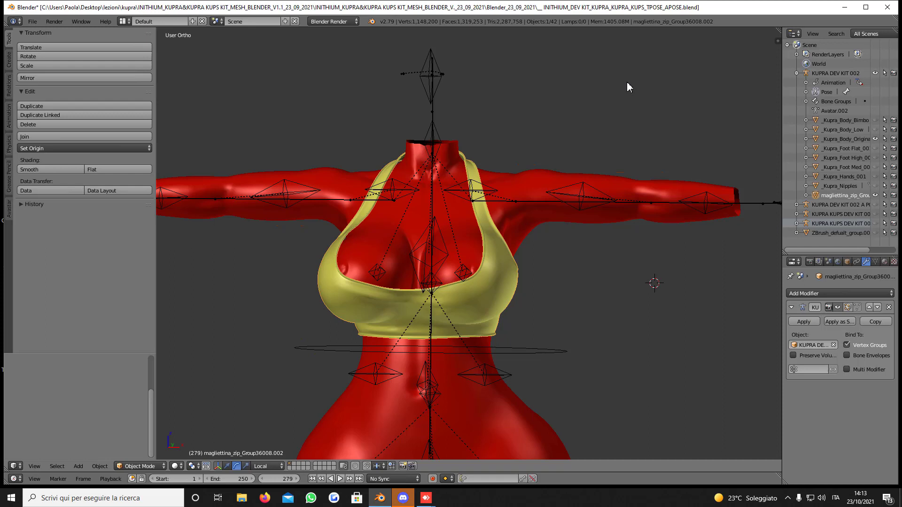
left_click(875, 262)
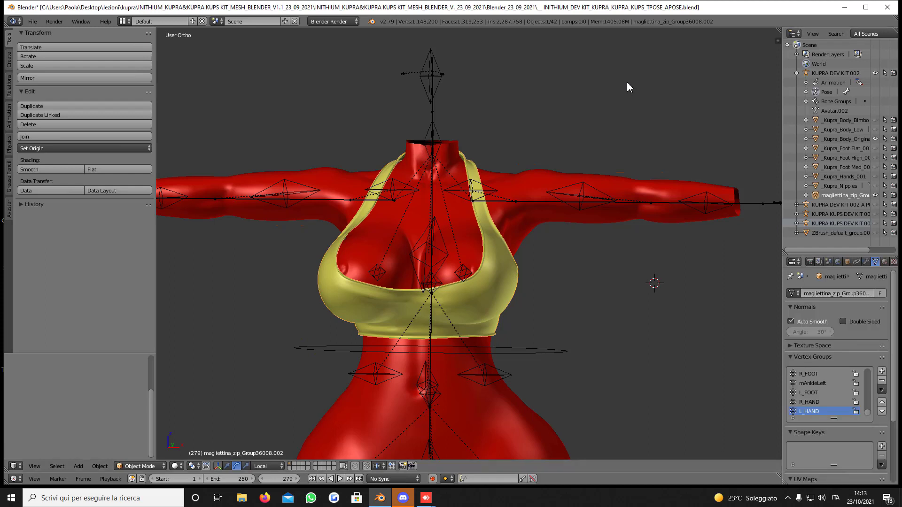
scroll(827, 393, "up", 2)
scroll(827, 392, "up", 6)
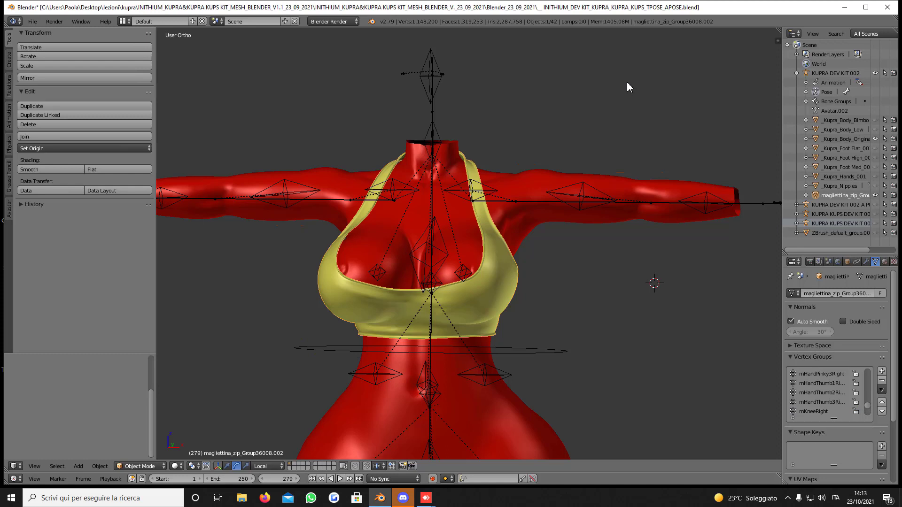
Step: Remove the empty weight maps from the yellow top with Avastar's Clean Weightmaps tool
left_click(9, 209)
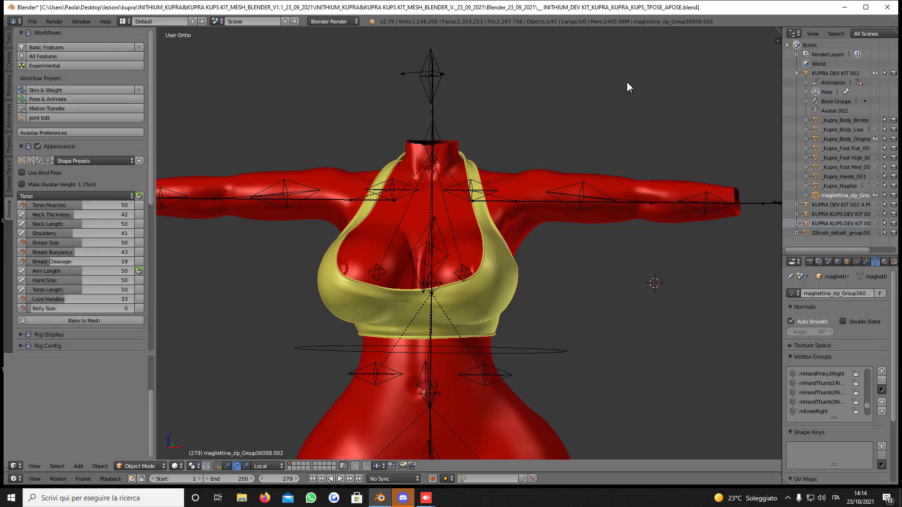
scroll(101, 232, "down", 3)
scroll(80, 187, "down", 10)
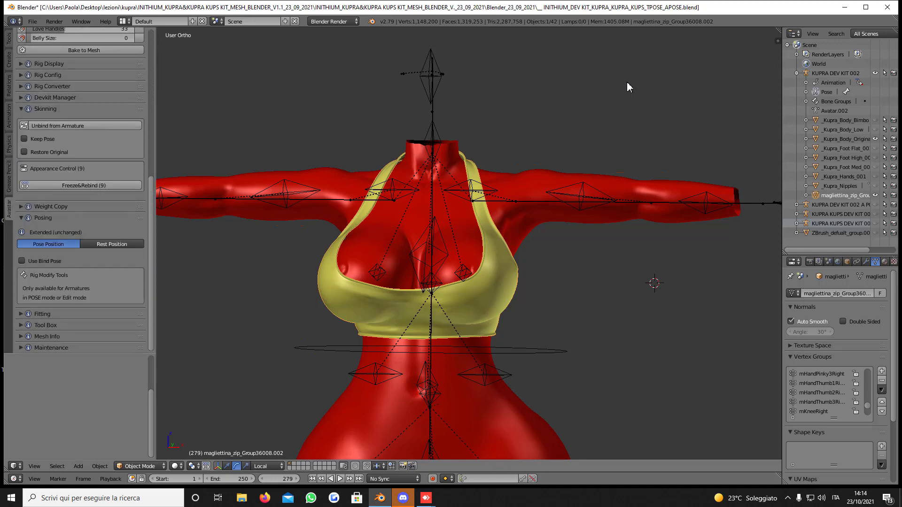
left_click(46, 325)
scroll(80, 282, "down", 7)
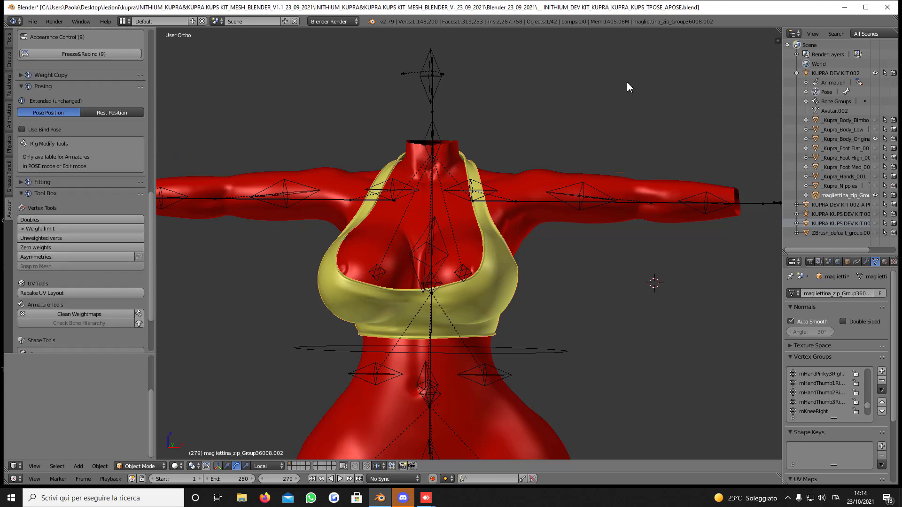
scroll(80, 277, "down", 2)
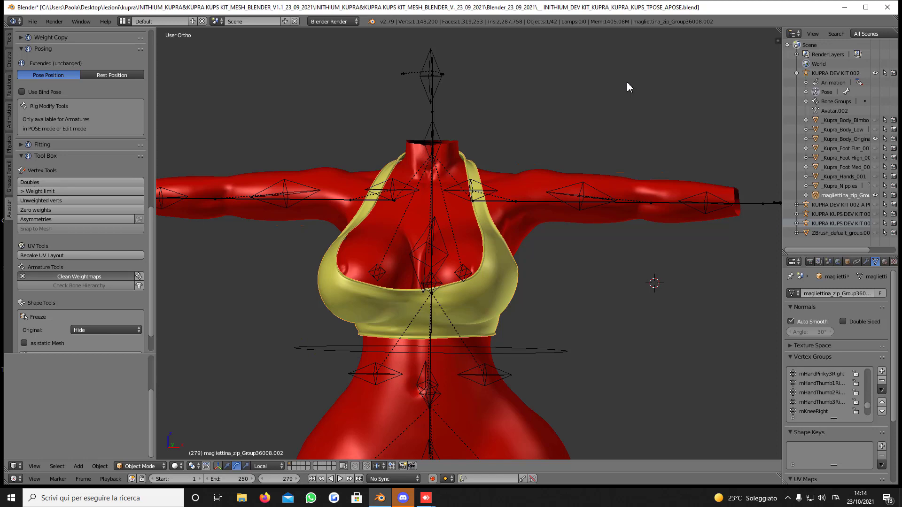
left_click(79, 276)
Step: Review the vertex groups remaining on the yellow top after the cleanup
scroll(468, 244, "down", 2)
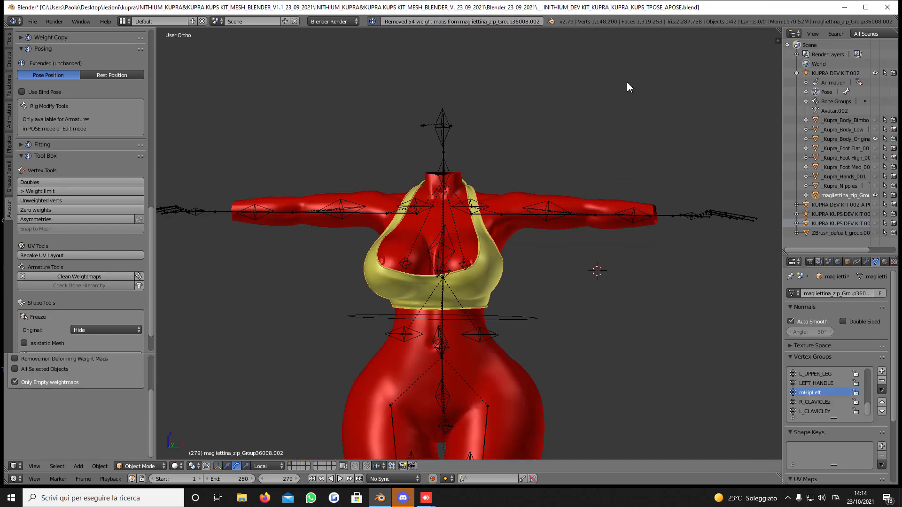
scroll(827, 393, "down", 4)
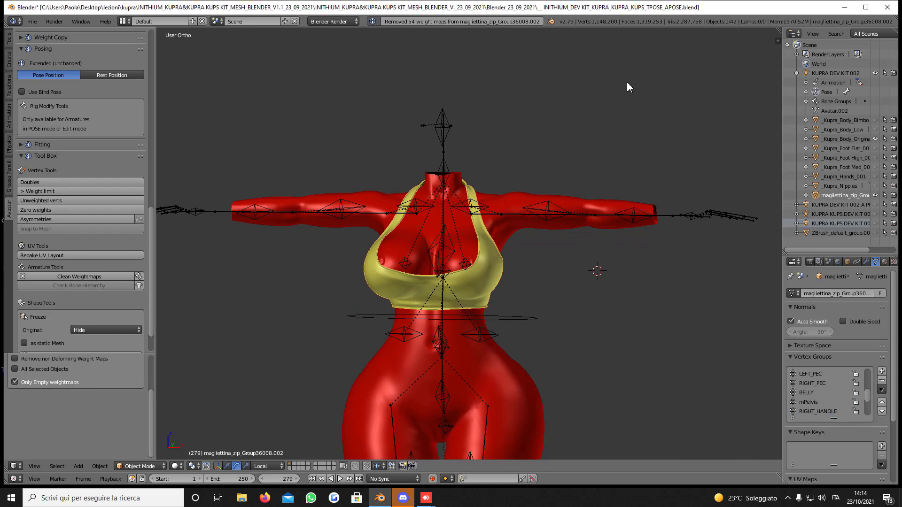
scroll(827, 392, "up", 4)
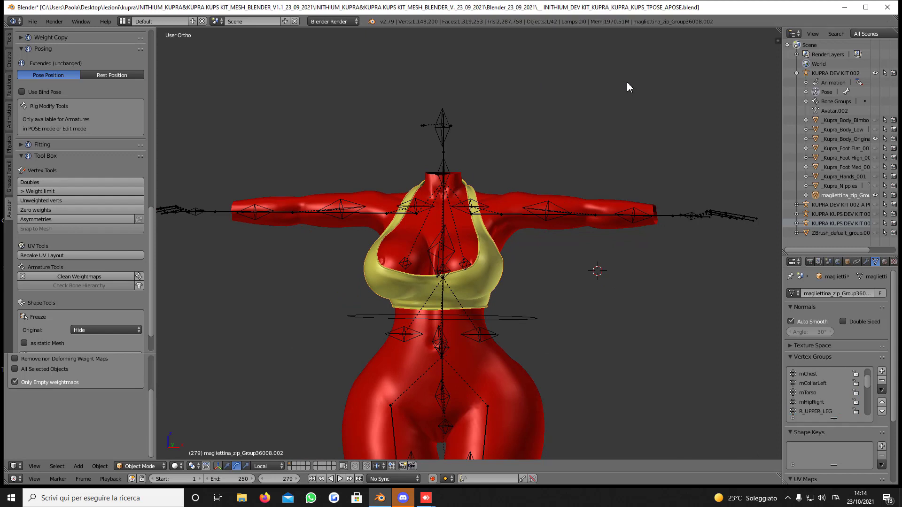
scroll(826, 392, "down", 4)
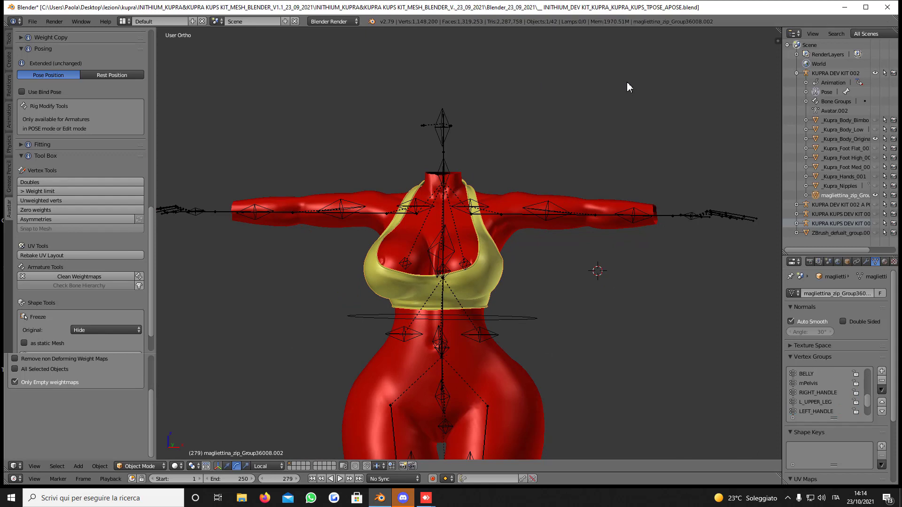
scroll(827, 392, "up", 3)
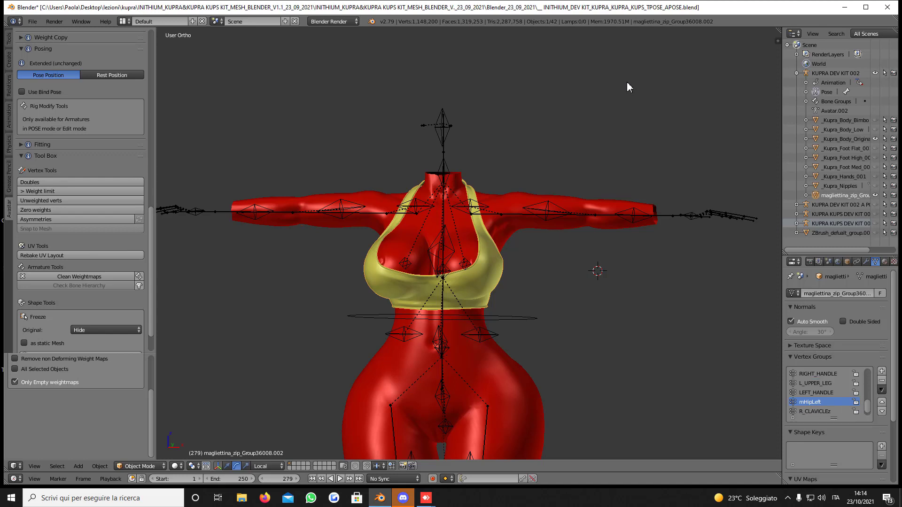
scroll(627, 82, "up", 2)
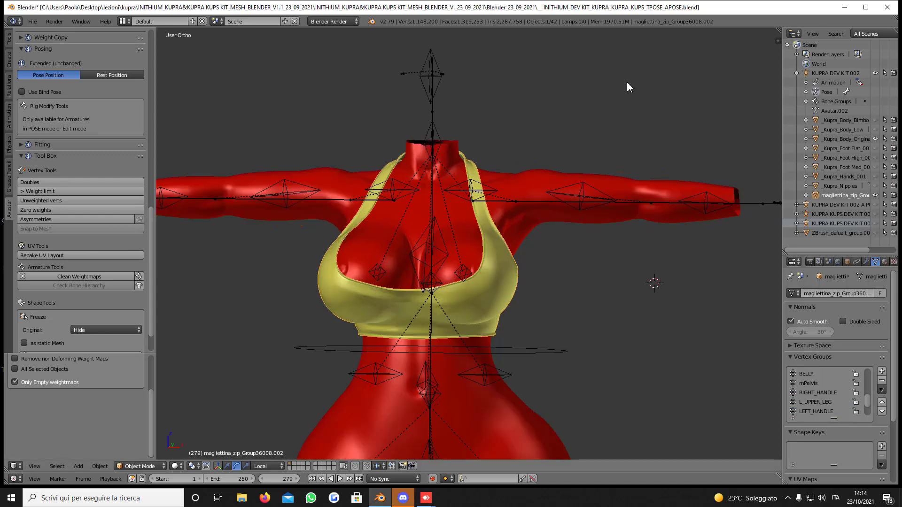
Step: Check the yellow top's armature modifier and inspect its fit on the Kupra body from the front and the side
left_click(866, 261)
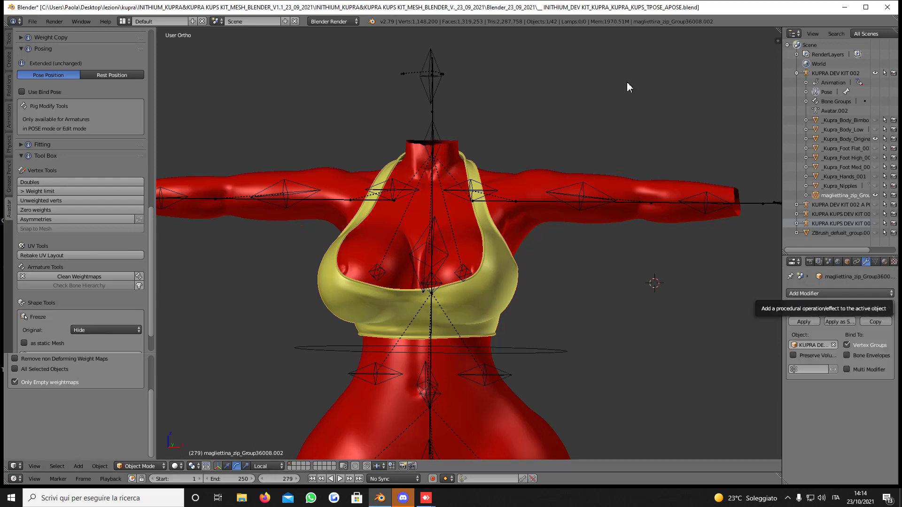
left_click(827, 293)
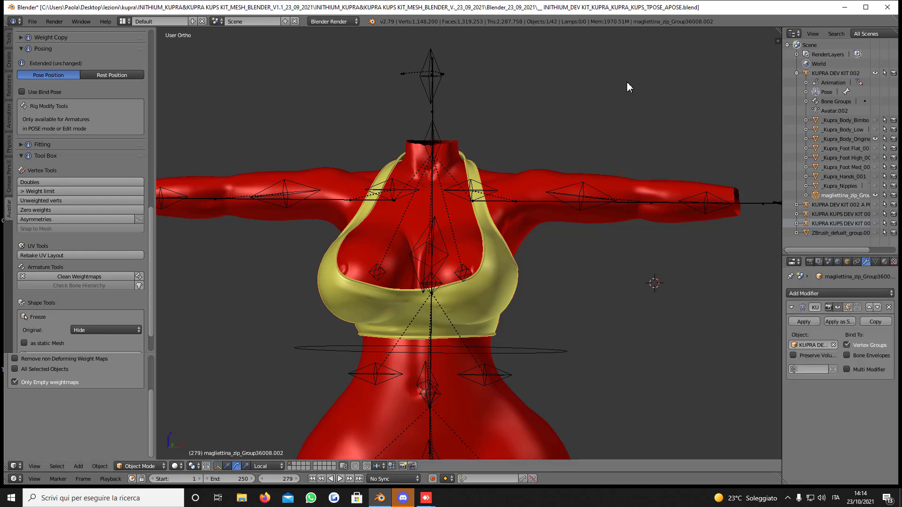
scroll(630, 75, "down", 3)
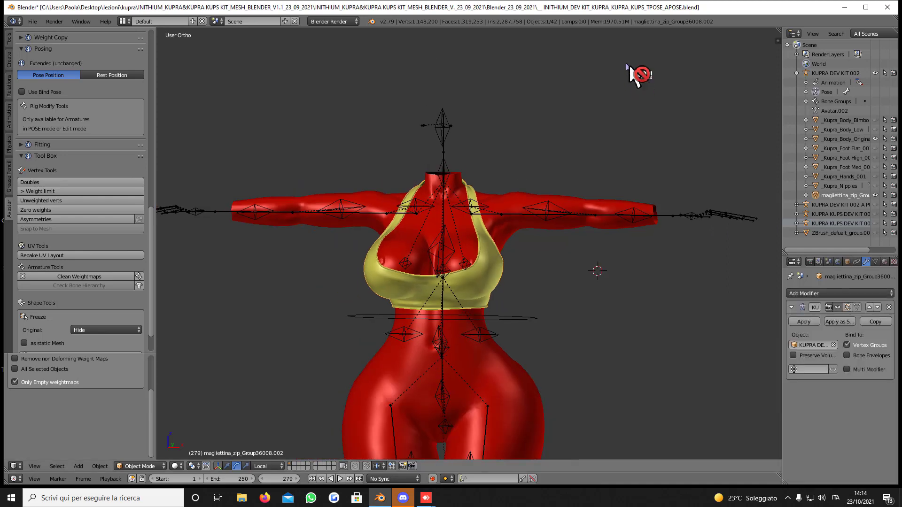
scroll(80, 188, "up", 15)
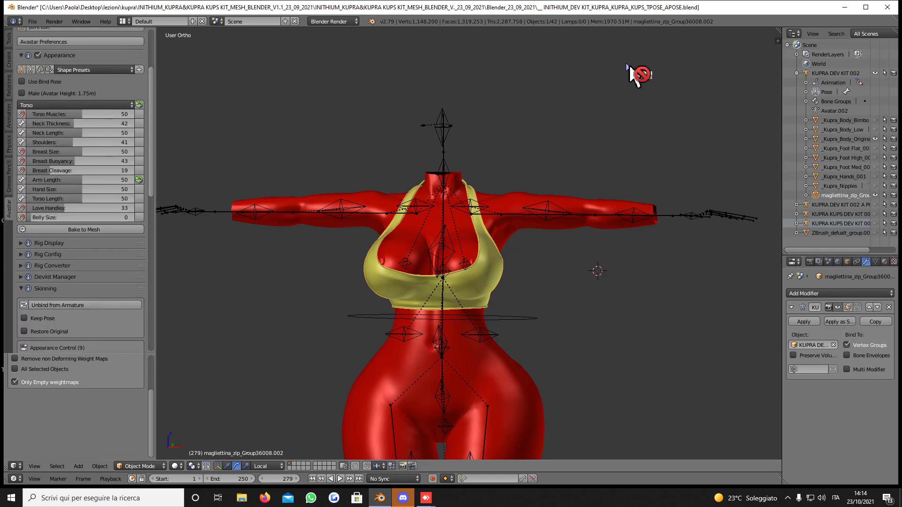
scroll(629, 70, "up", 1)
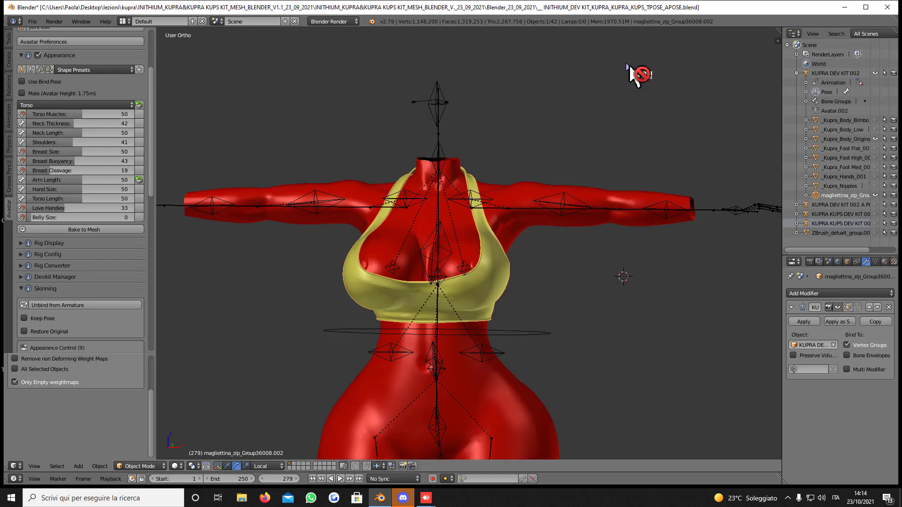
scroll(630, 71, "down", 1)
mouse_move(629, 71)
middle_mouse_down()
mouse_move(770, 78)
mouse_move(530, 72)
mouse_move(658, 74)
middle_mouse_up()
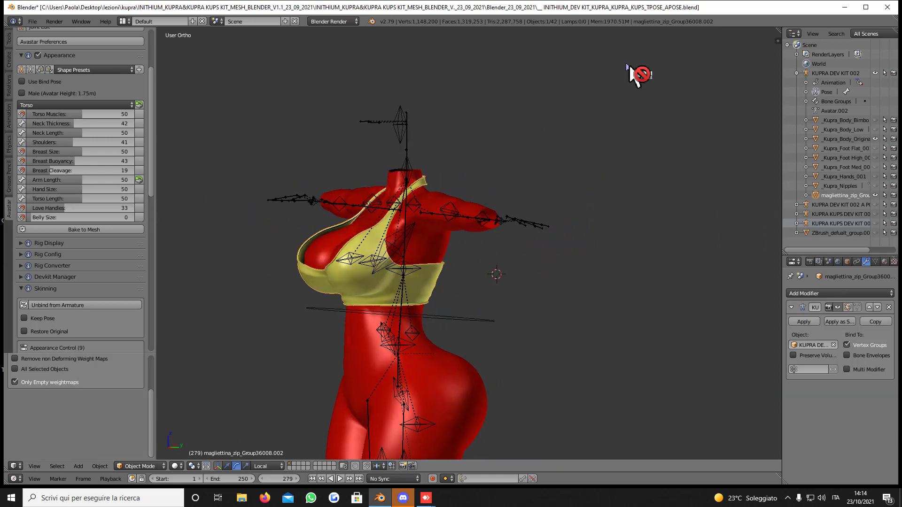
scroll(637, 74, "down", 1)
scroll(637, 73, "up", 3)
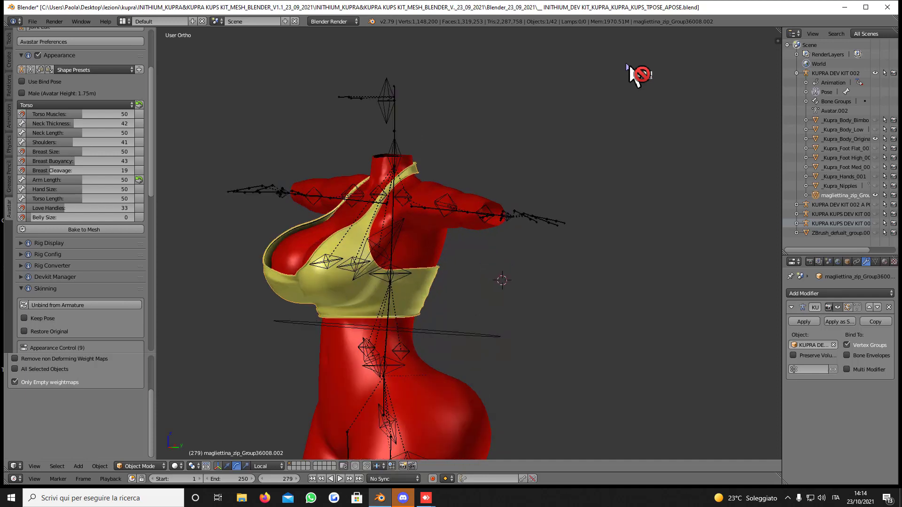
scroll(630, 67, "down", 2)
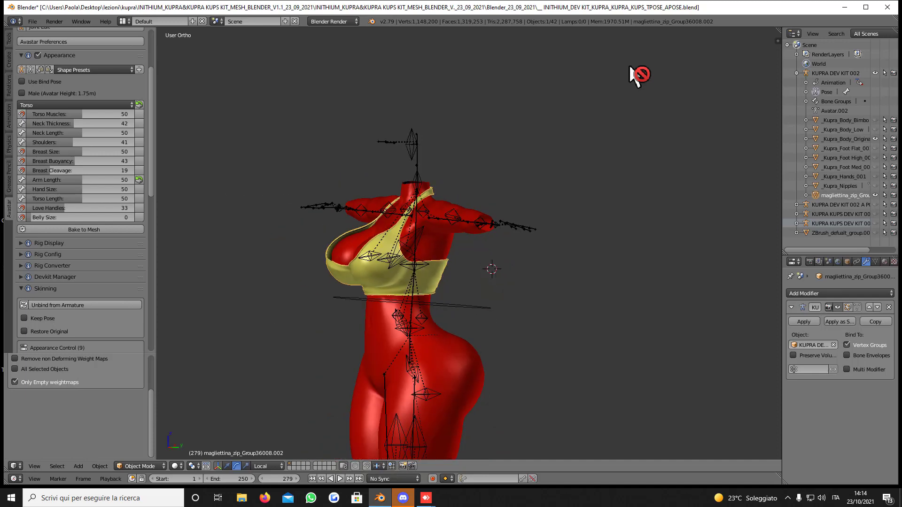
middle_click_drag(630, 67, 629, 67)
scroll(629, 64, "down", 1)
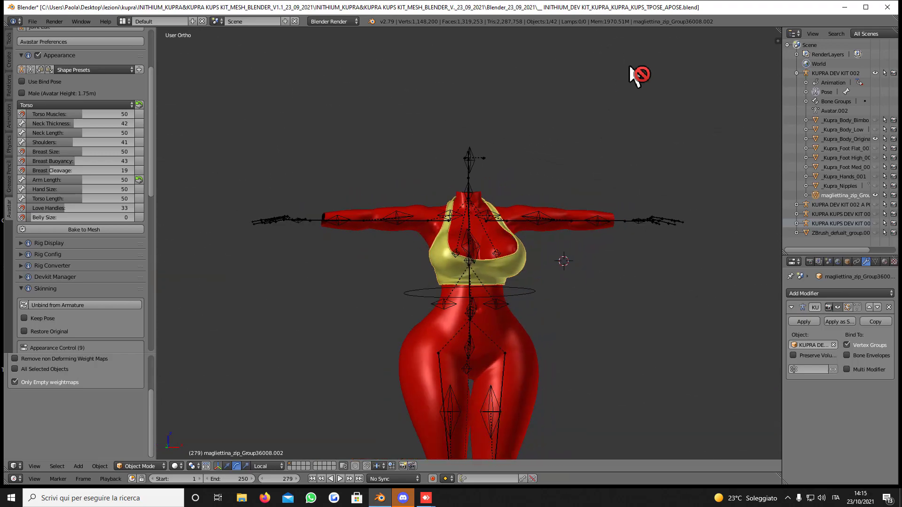